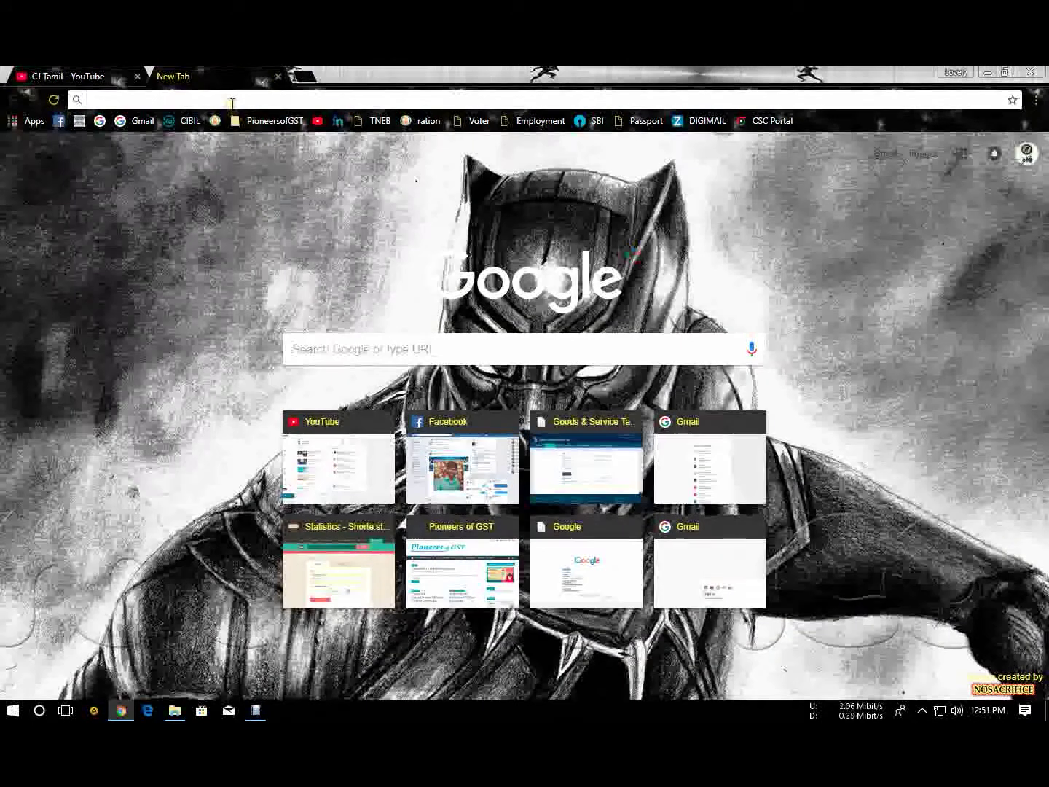
Step: Open pioneersofgst.com and follow the link to the Cinema 4D R18 Free Download post
text(pioneers)
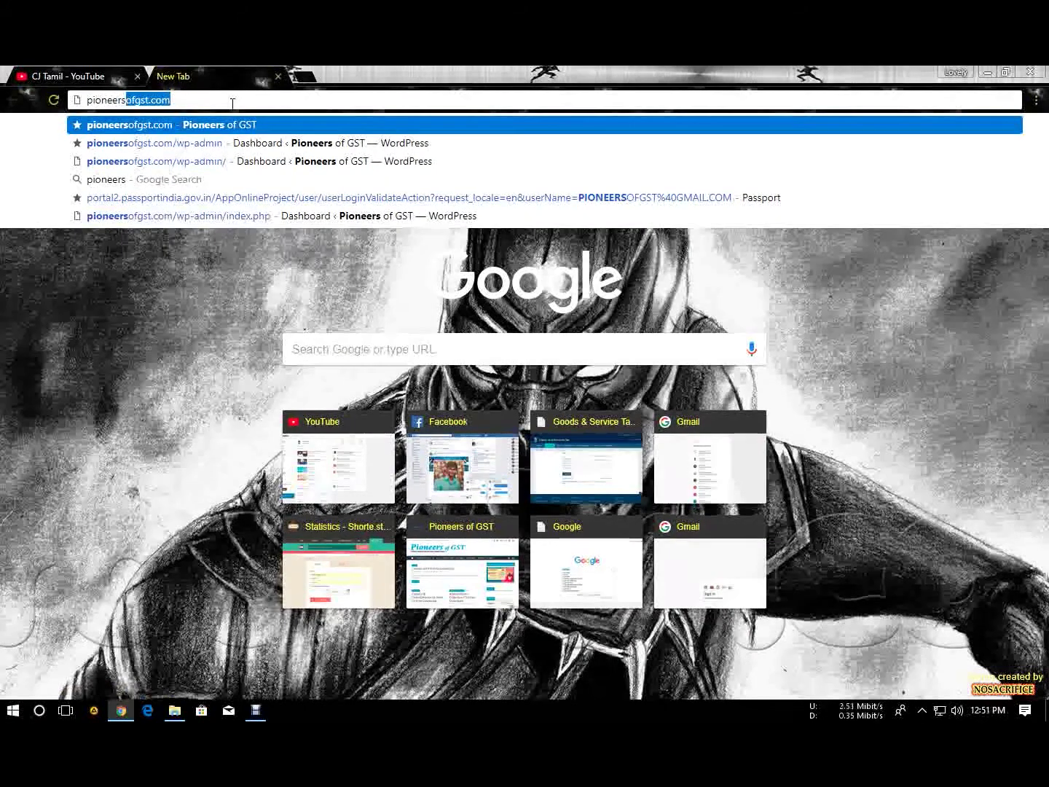
key(Return)
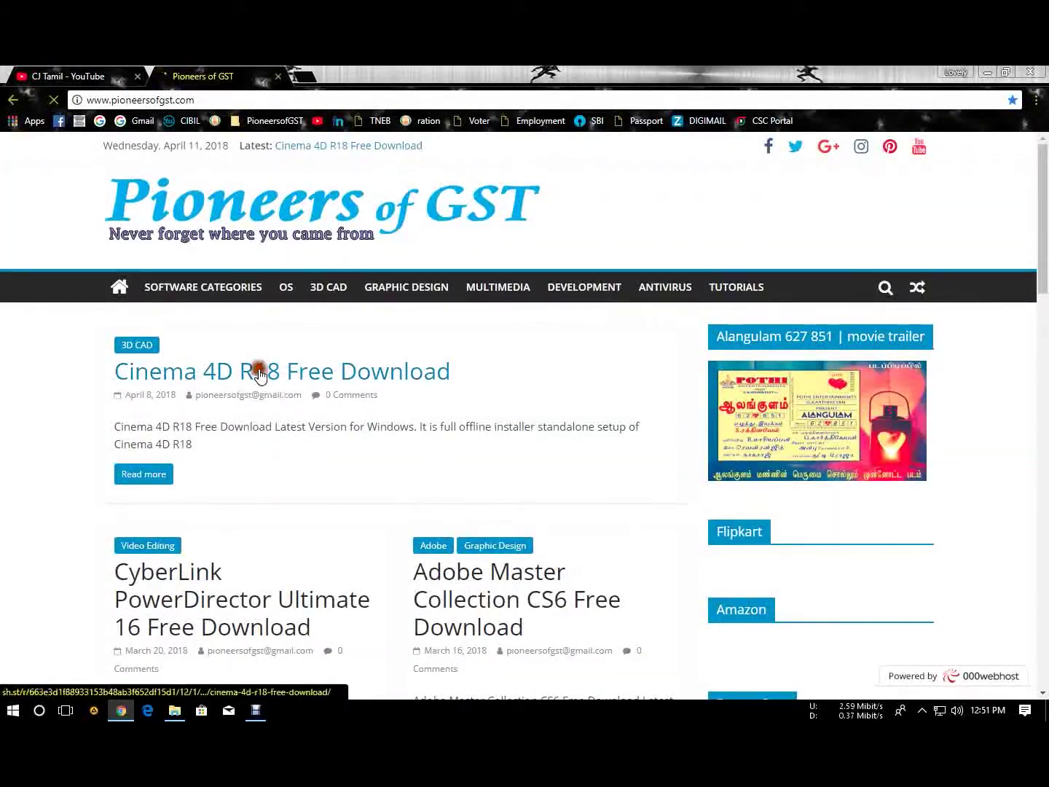
click(259, 372)
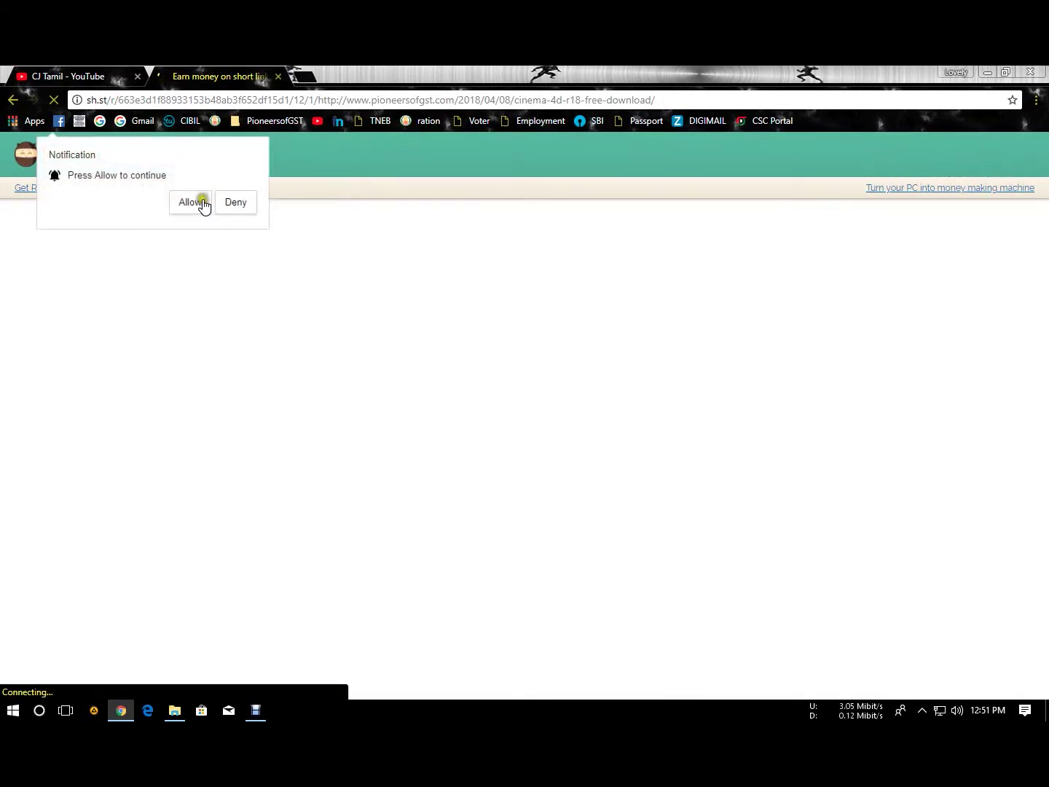
Step: Allow the notification request, skip the Shorte.st ad, close the pop-up page and go to the post's download section
click(201, 200)
click(746, 228)
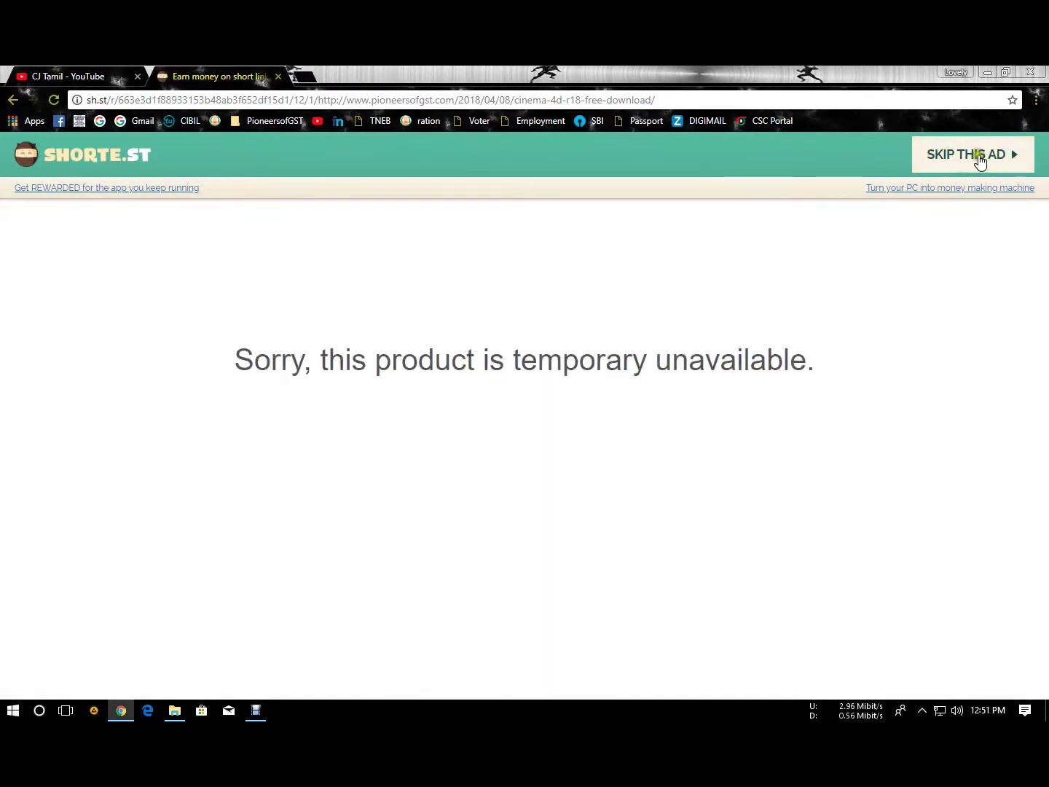
click(980, 161)
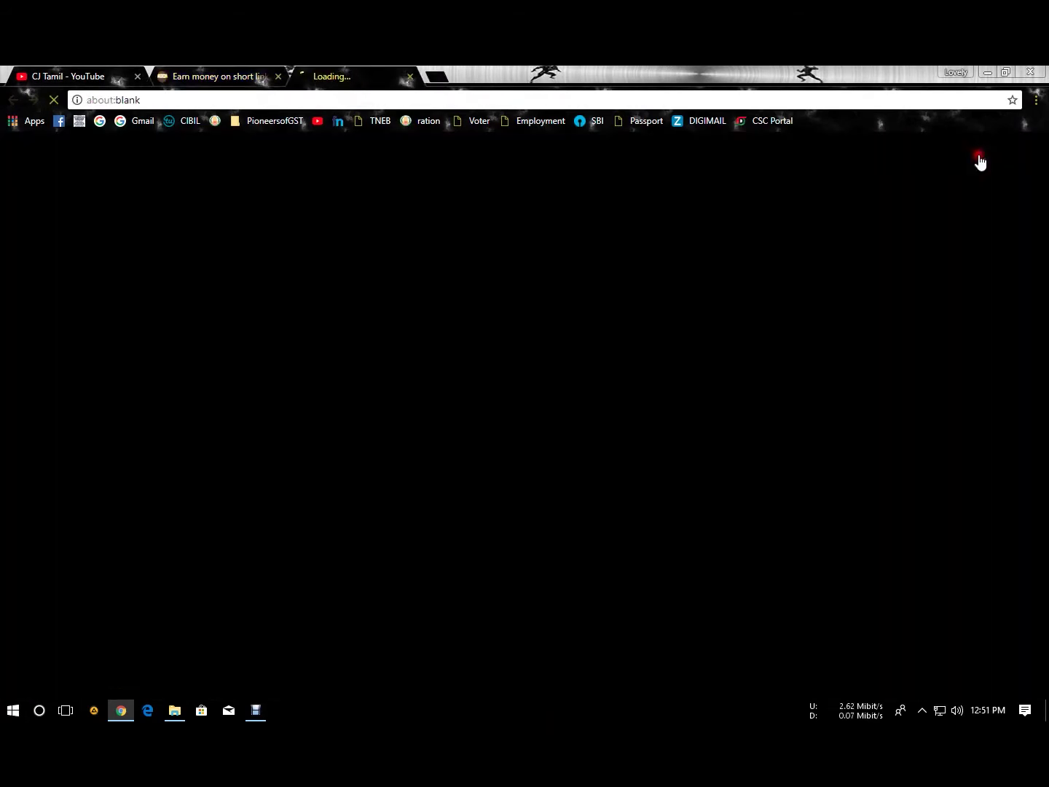
click(420, 75)
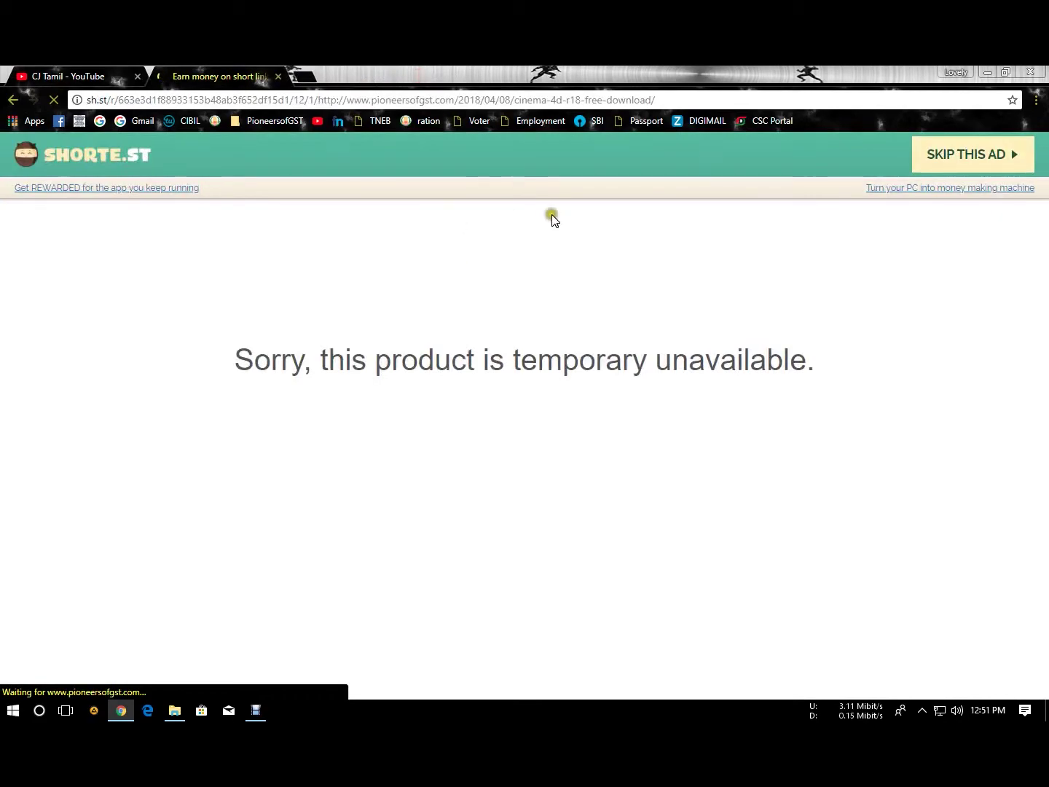
scroll(446, 248, down, 5)
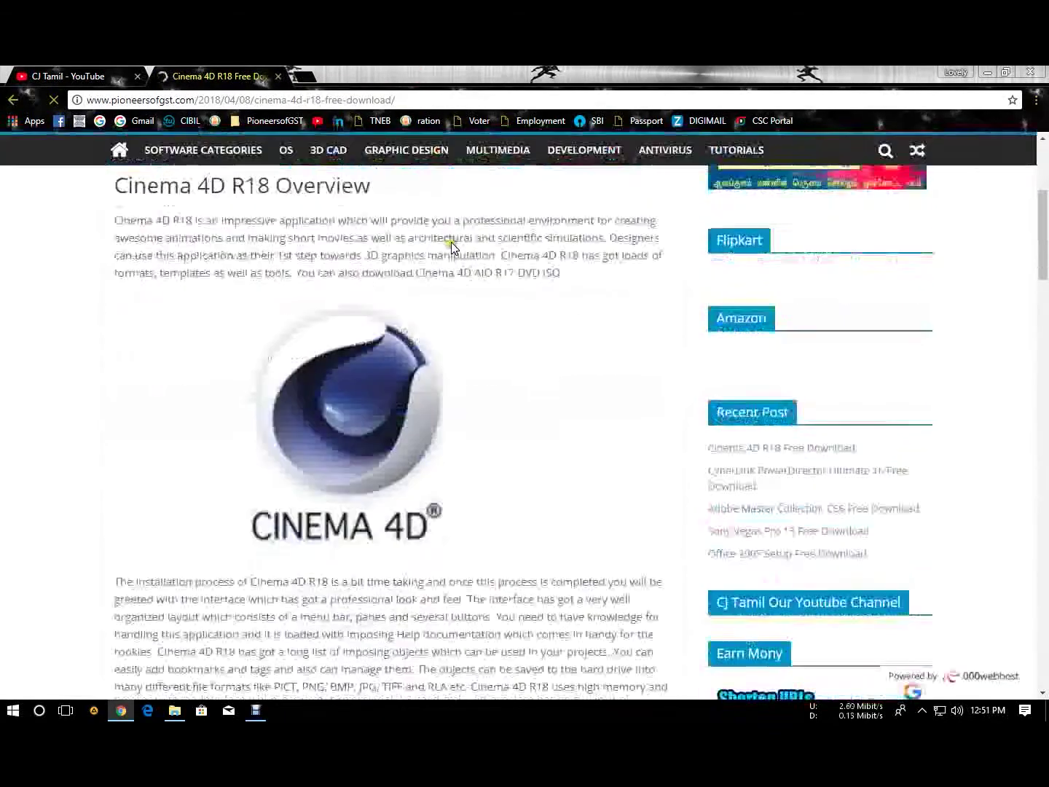
scroll(331, 345, down, 10)
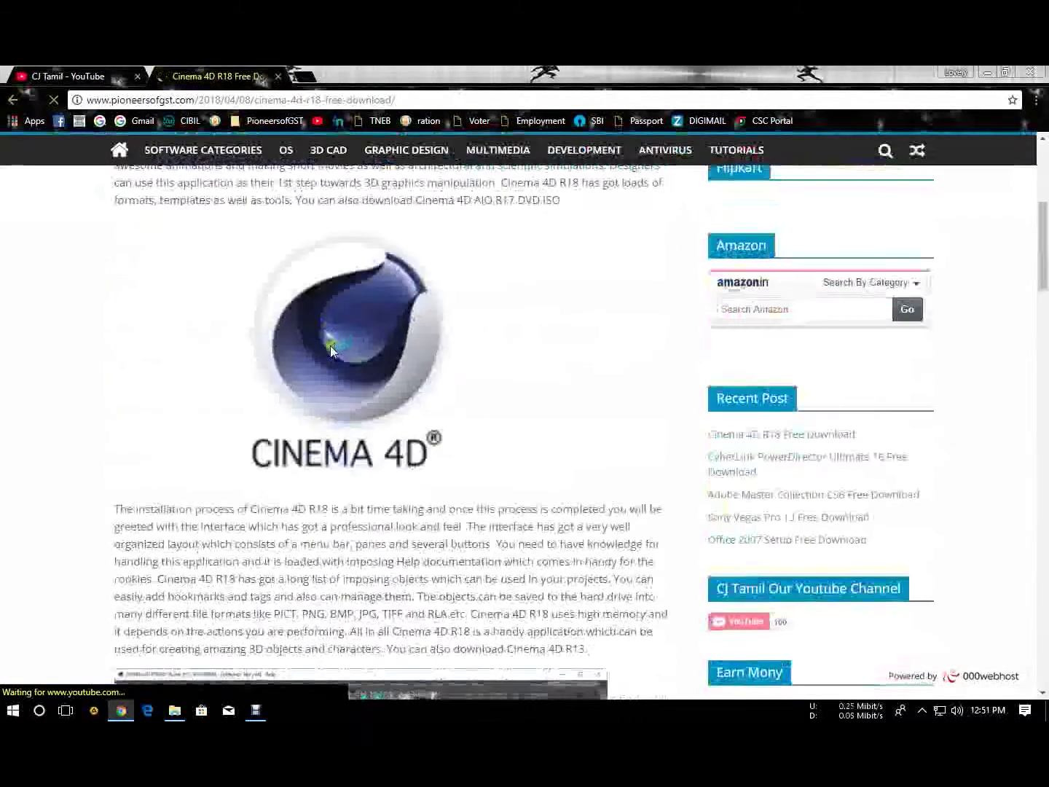
scroll(325, 353, down, 15)
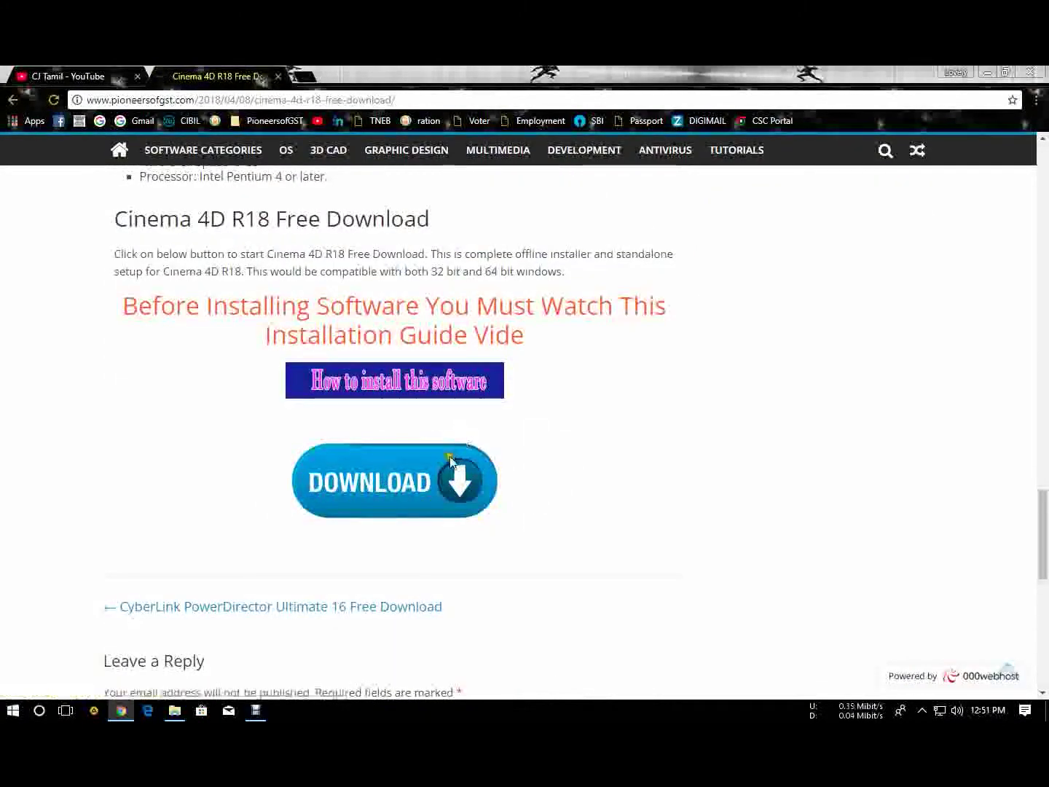
Step: Switch to File Explorer, open the software\Editing folder on drive D: and select the Maxon_Cinema_4D_AIO_R18 archive
click(175, 711)
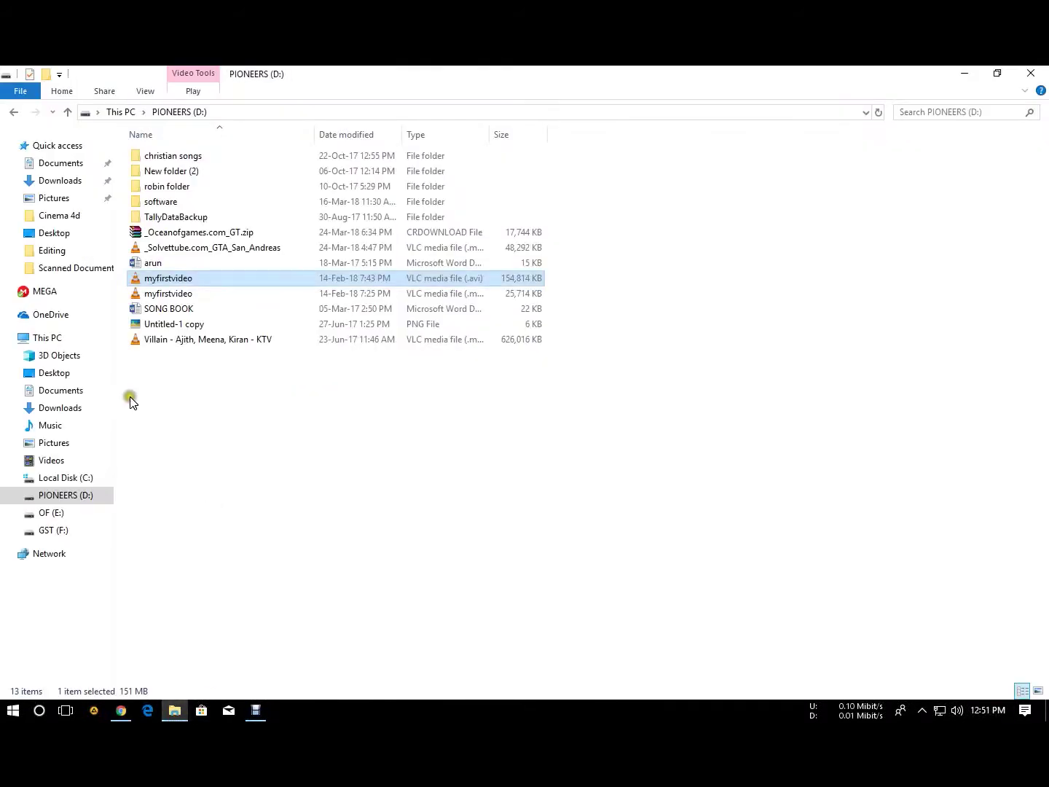
double_click(175, 207)
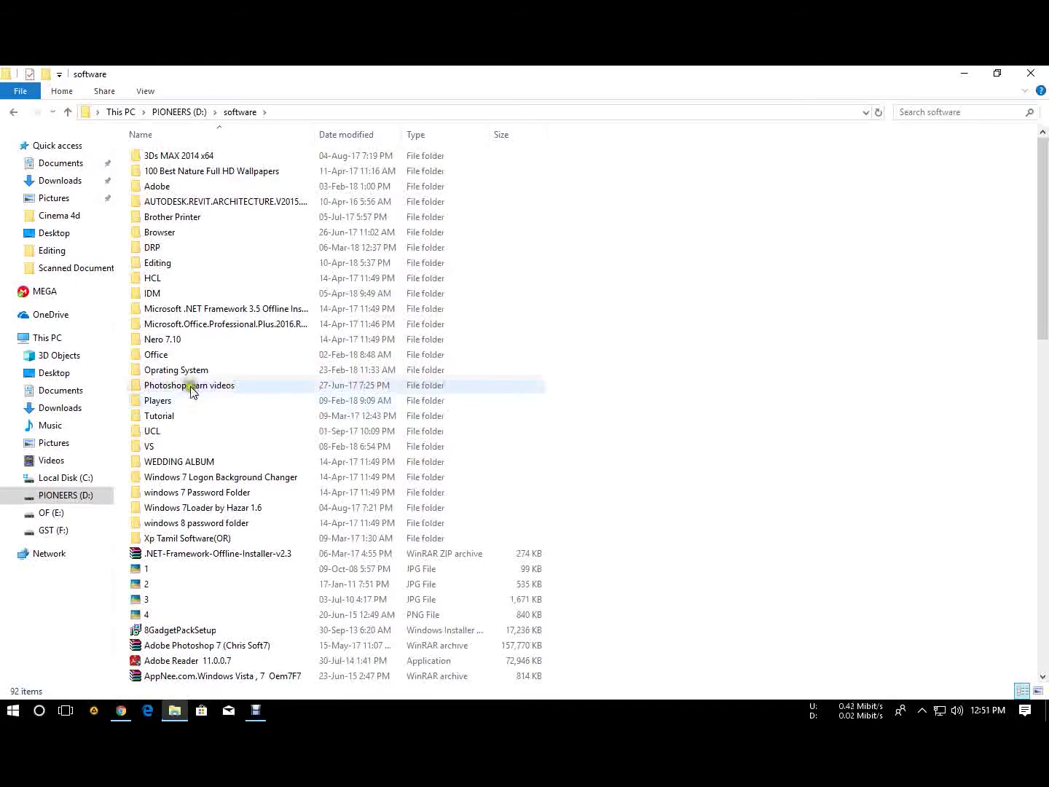
double_click(162, 265)
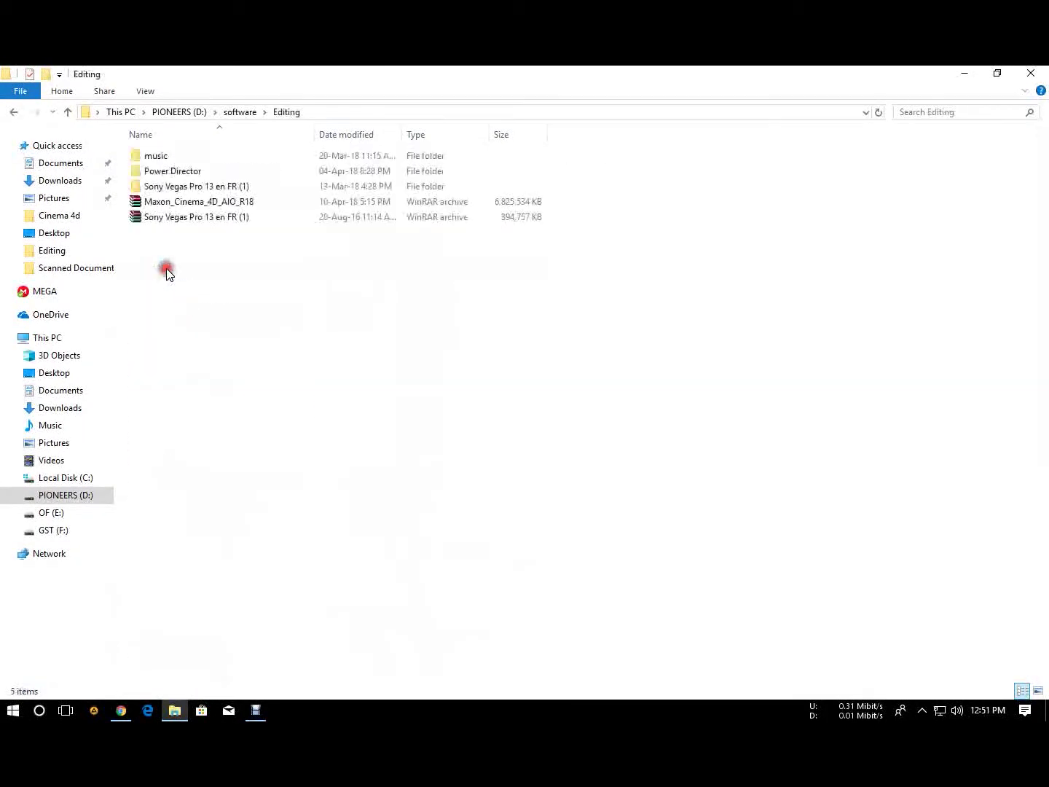
click(185, 205)
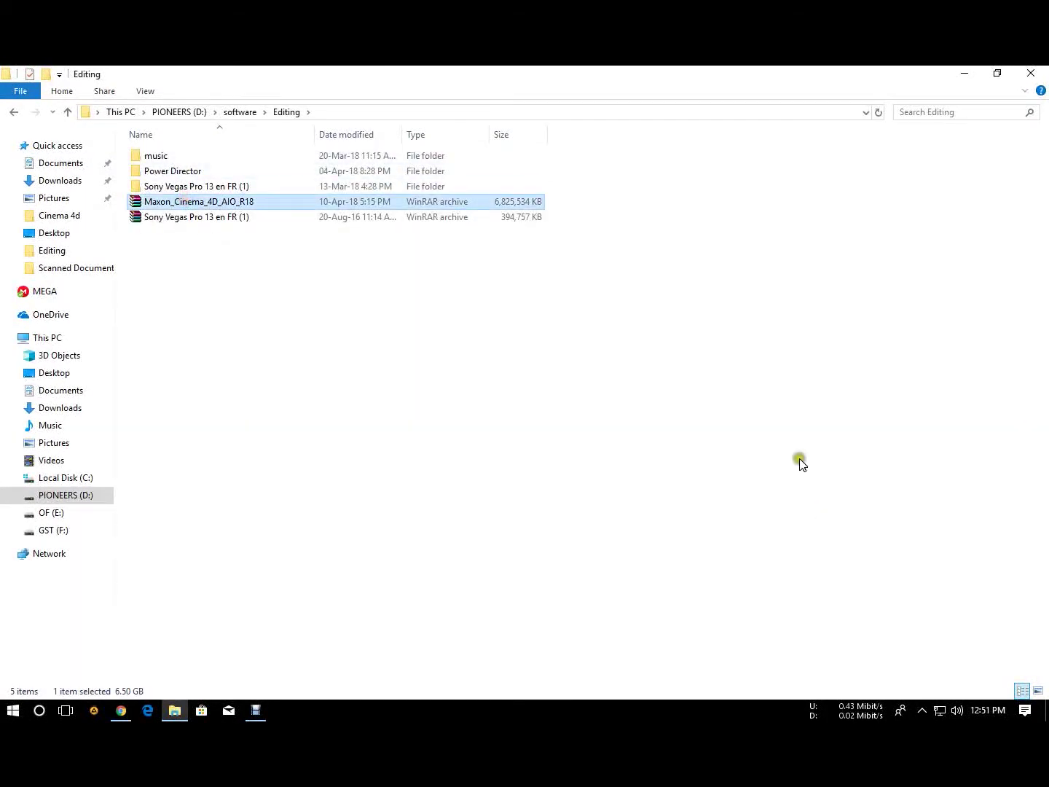
Step: Disable K7 TotalSecurity Plus product protection for a period of 1 hour
click(923, 710)
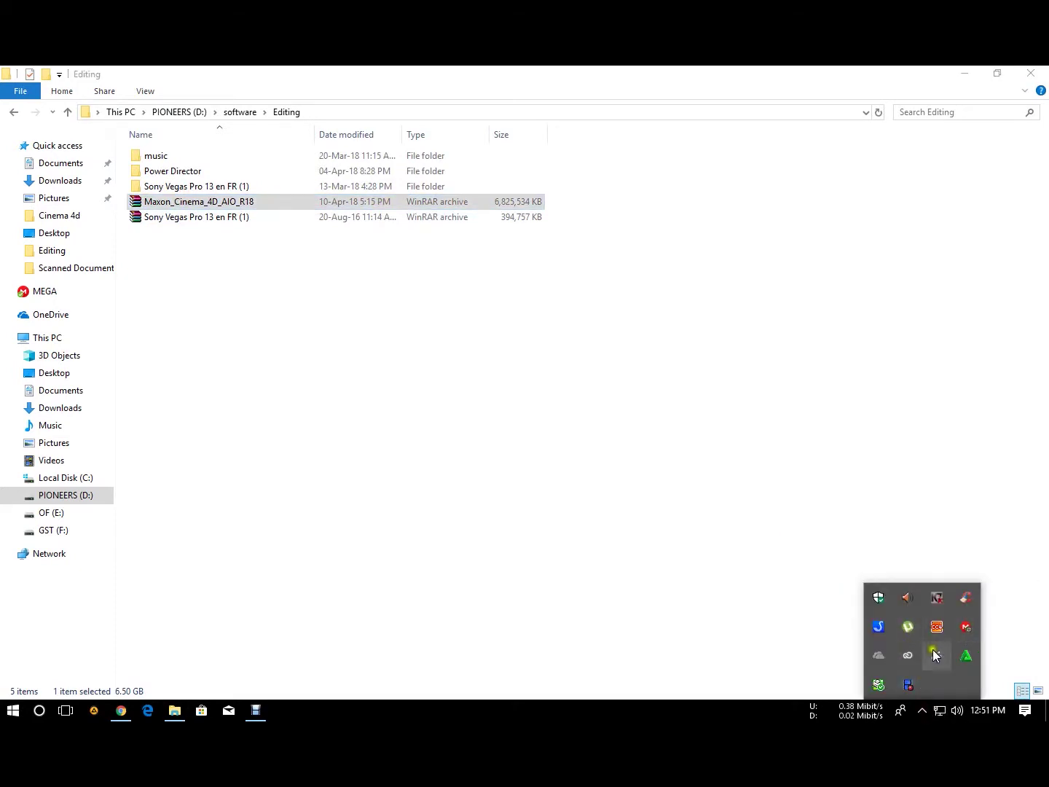
right_click(930, 602)
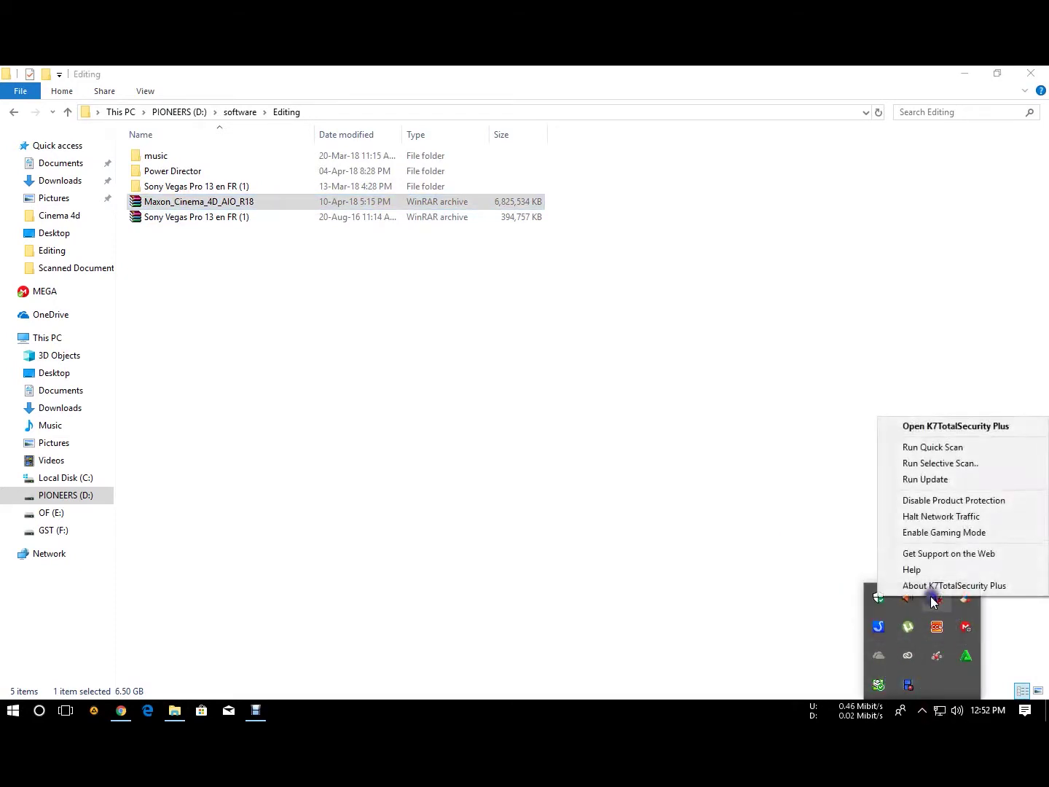
click(955, 501)
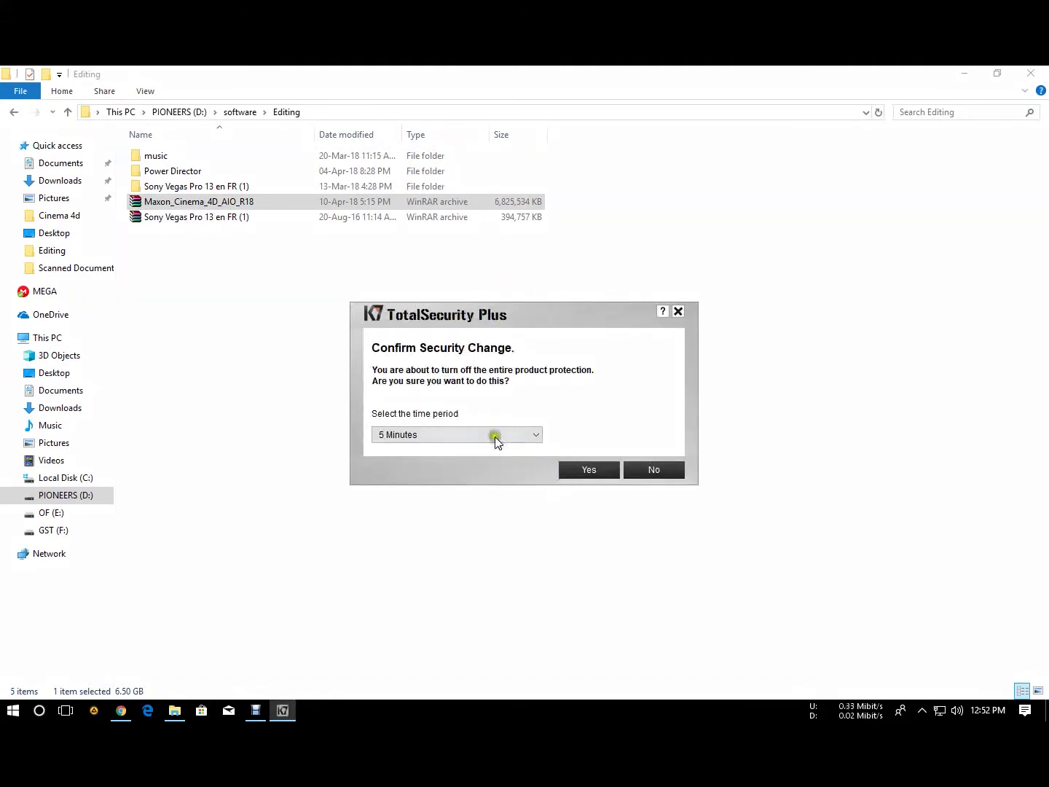
click(495, 435)
click(483, 472)
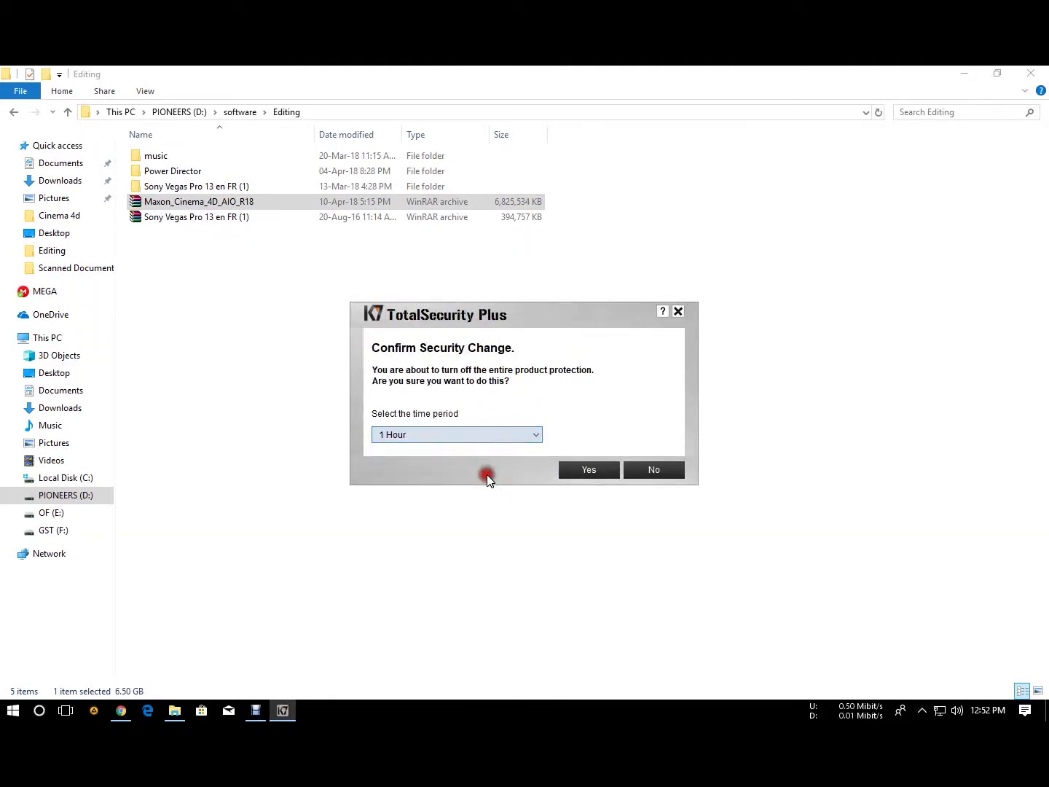
click(593, 472)
Step: Disable Smadav protection until restart and dismiss its notification
click(922, 711)
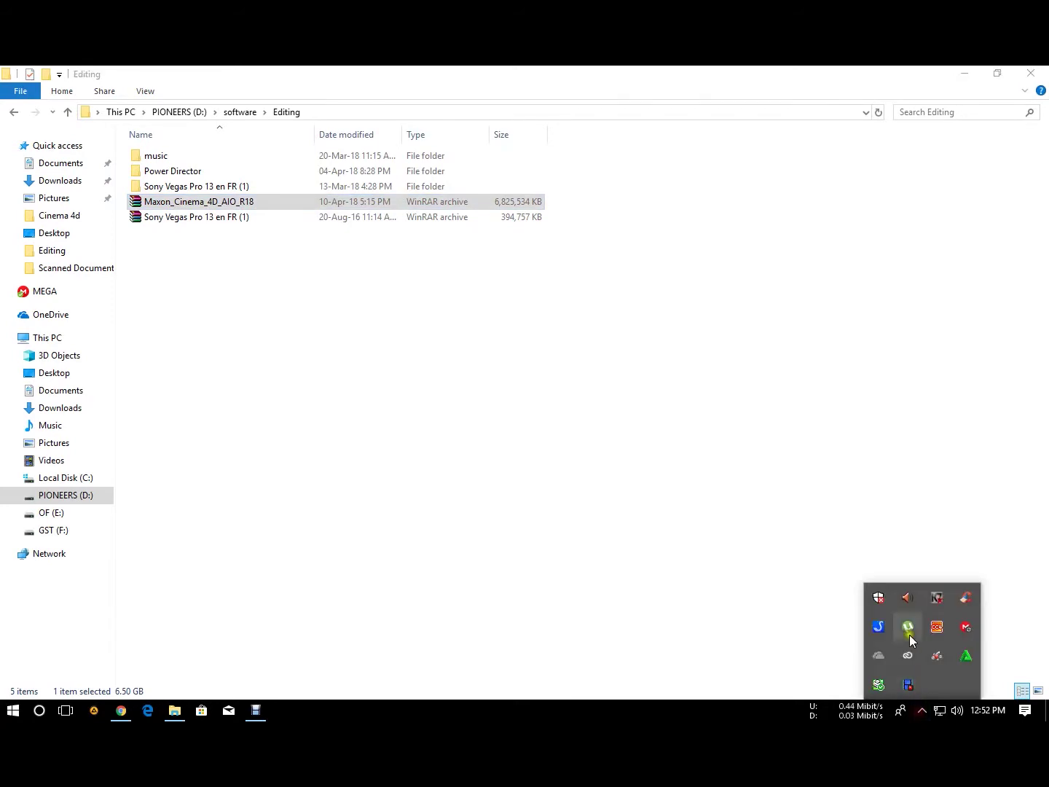
click(961, 662)
click(905, 593)
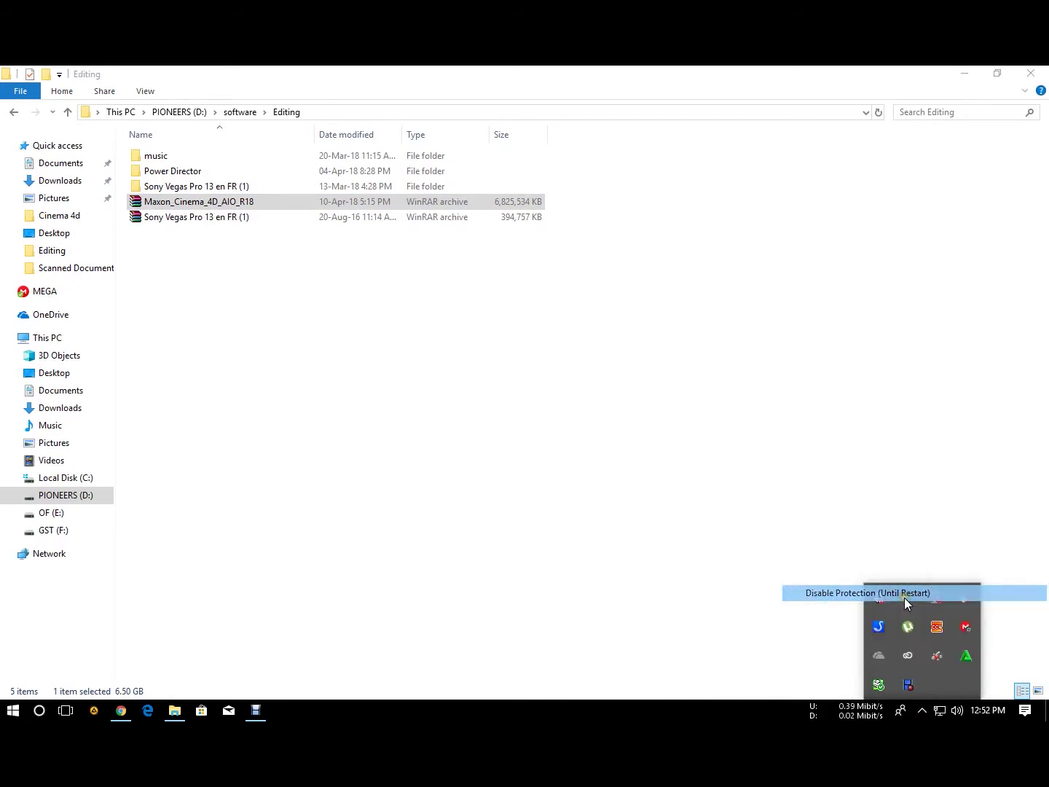
click(935, 498)
click(1027, 616)
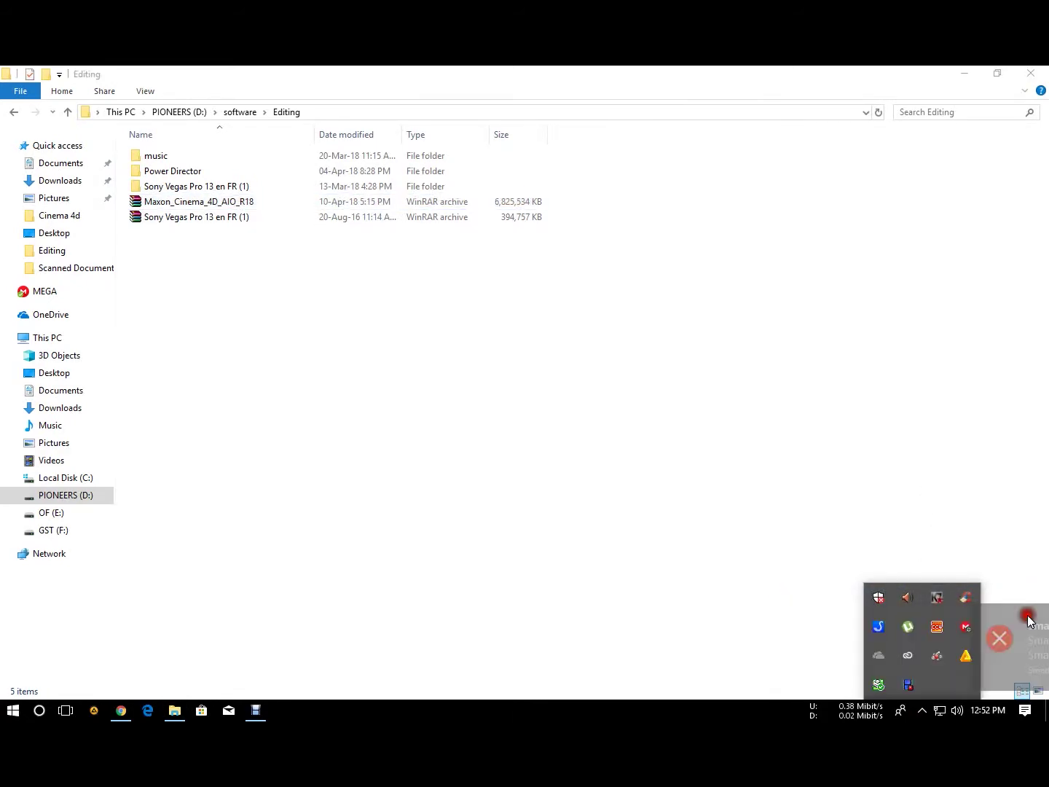
Step: Open the network adapter options from the Network & Internet settings and disable the Ethernet adapter
right_click(940, 711)
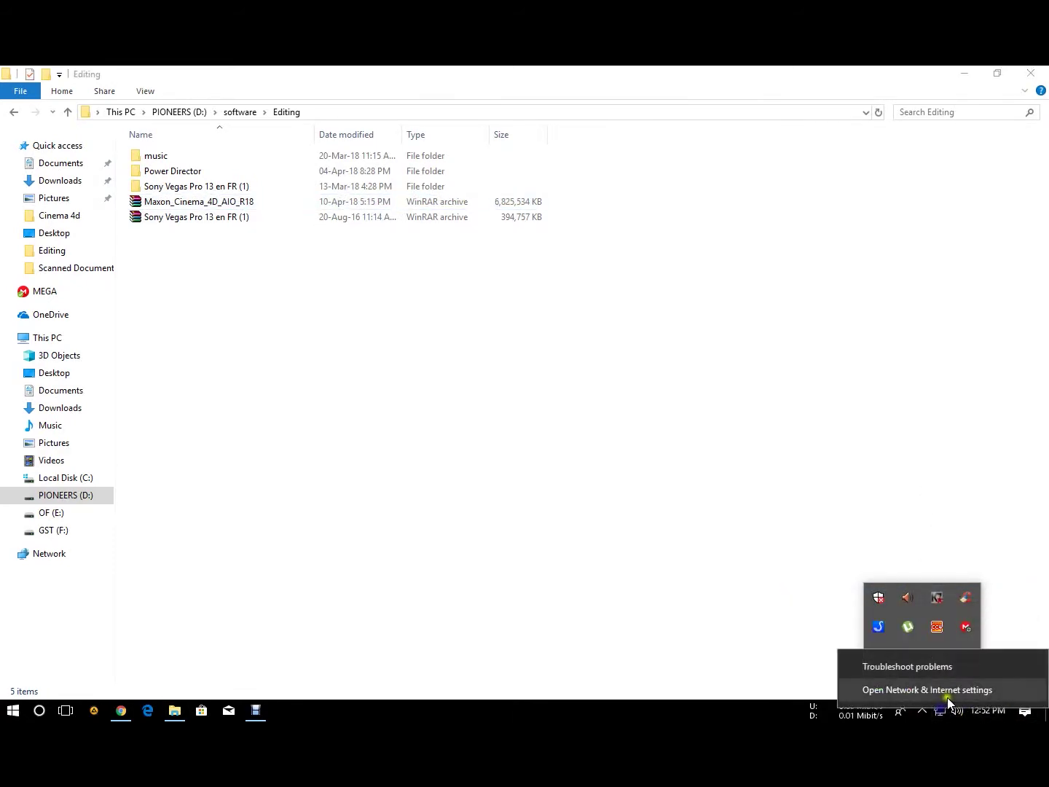
click(955, 687)
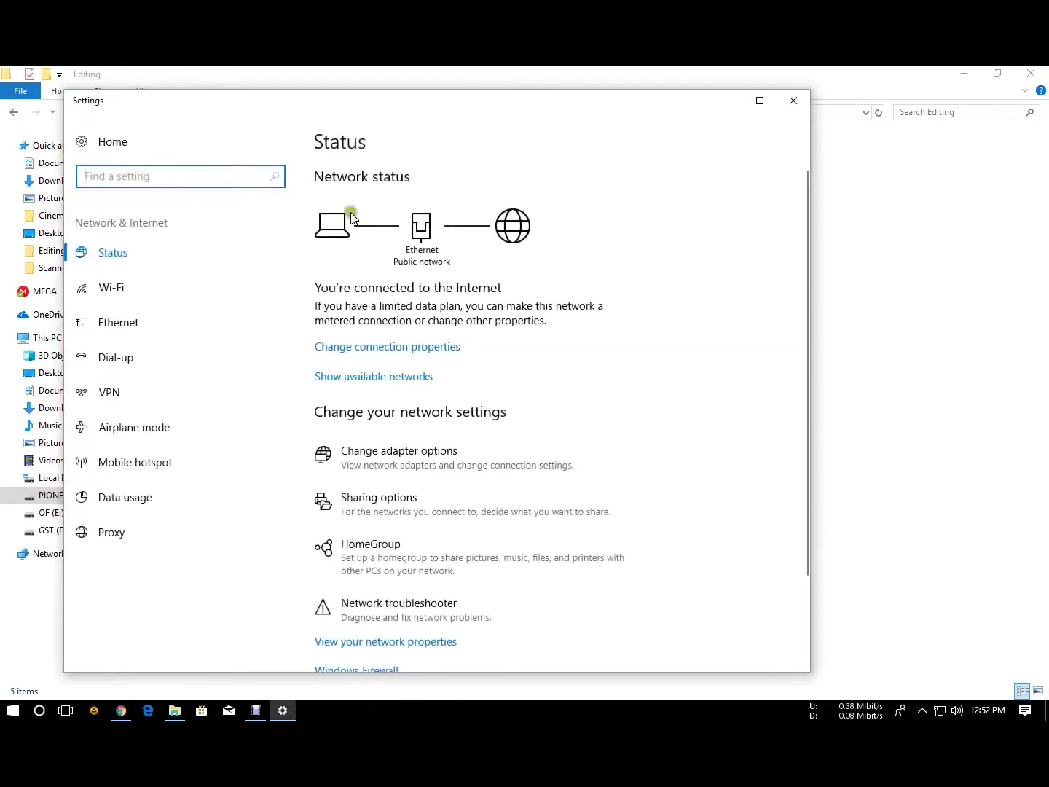
click(347, 211)
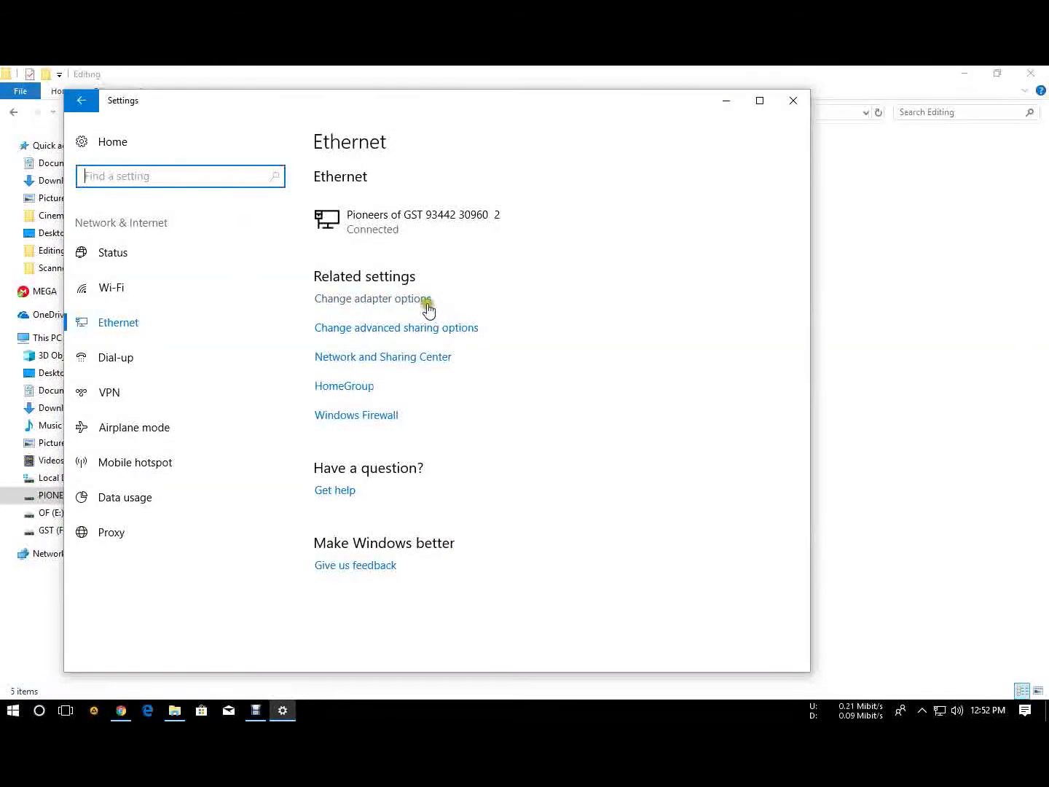
click(425, 301)
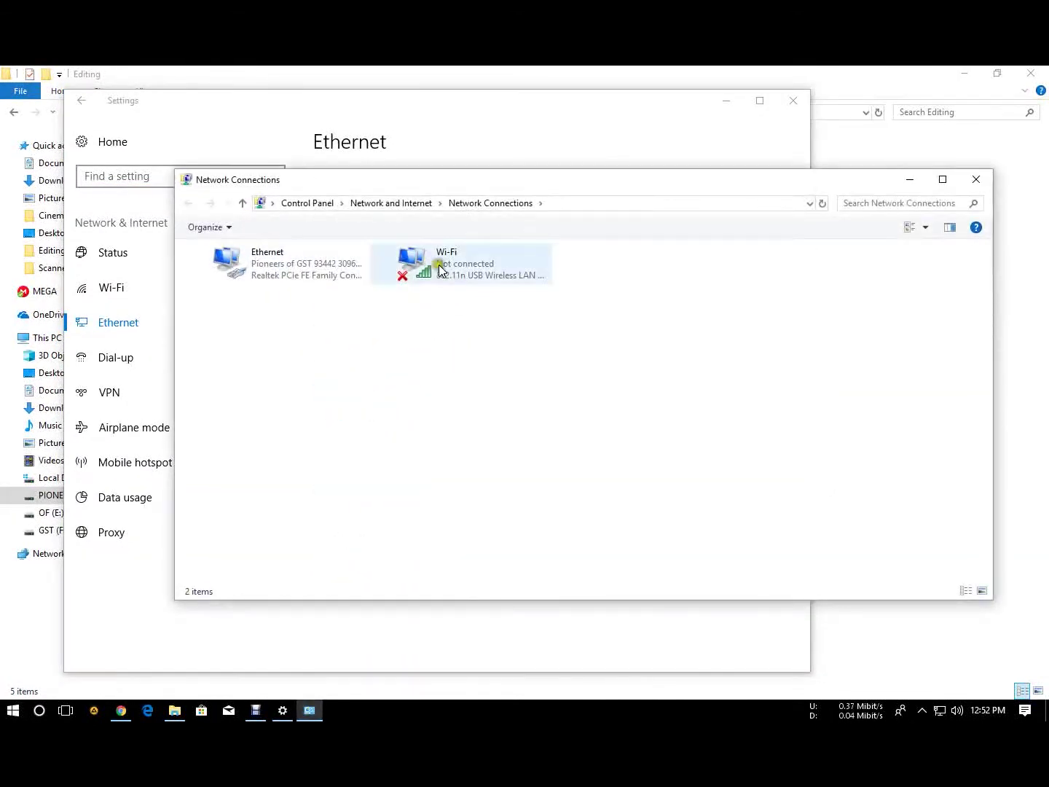
click(315, 257)
click(306, 227)
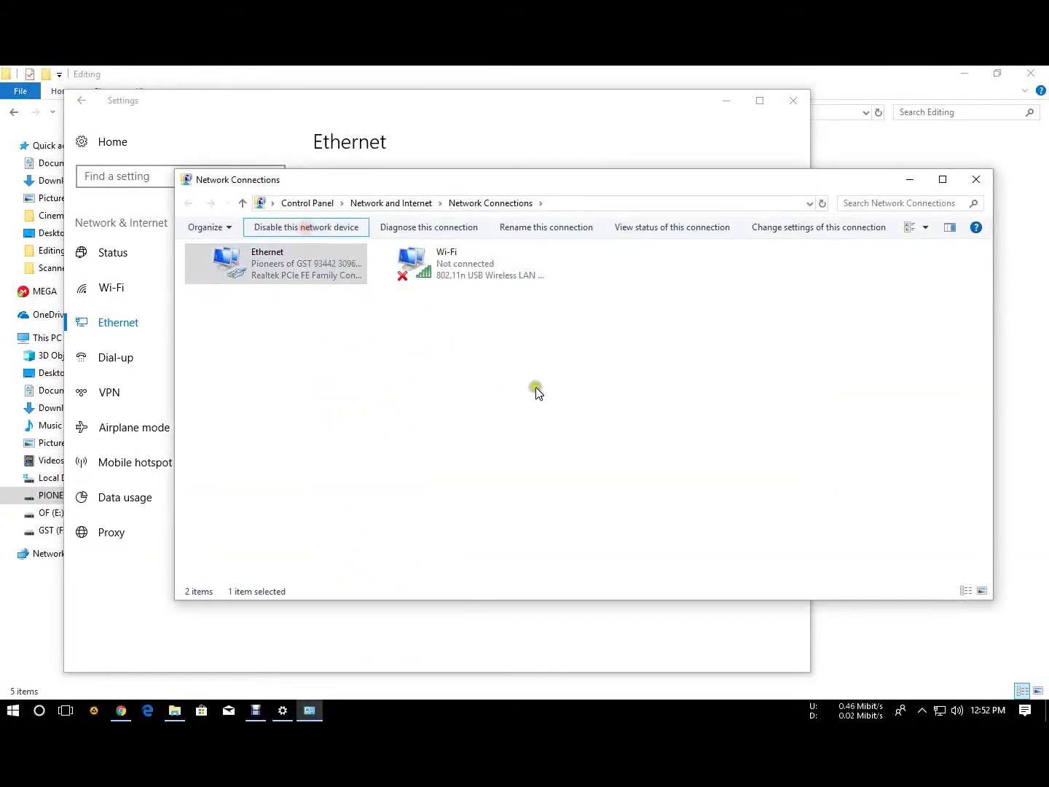
Step: Disable the Wi-Fi adapter, close the Settings window and minimize Network Connections
click(465, 267)
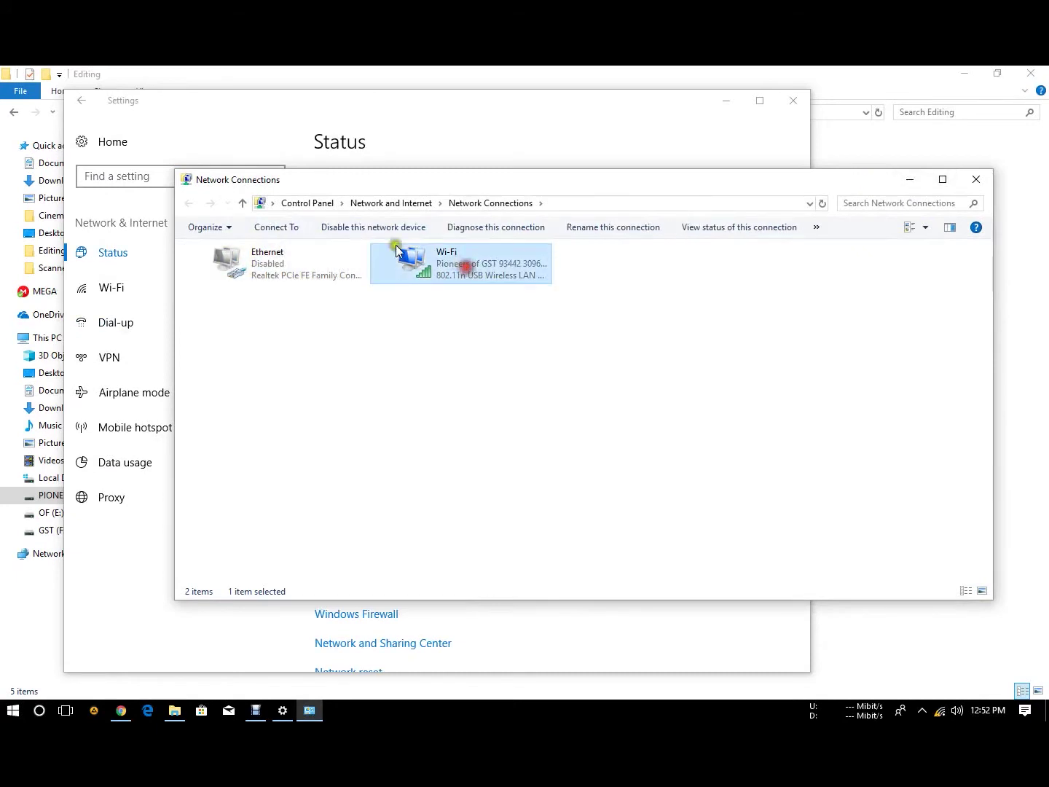
click(296, 227)
click(806, 106)
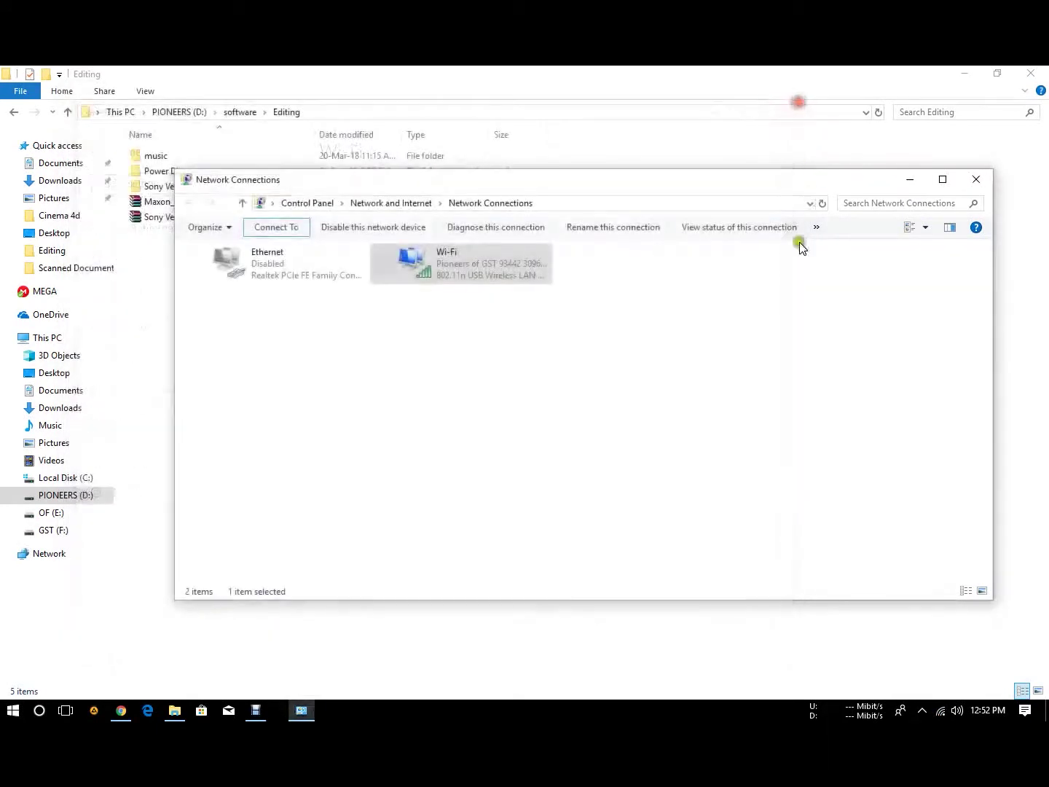
click(384, 226)
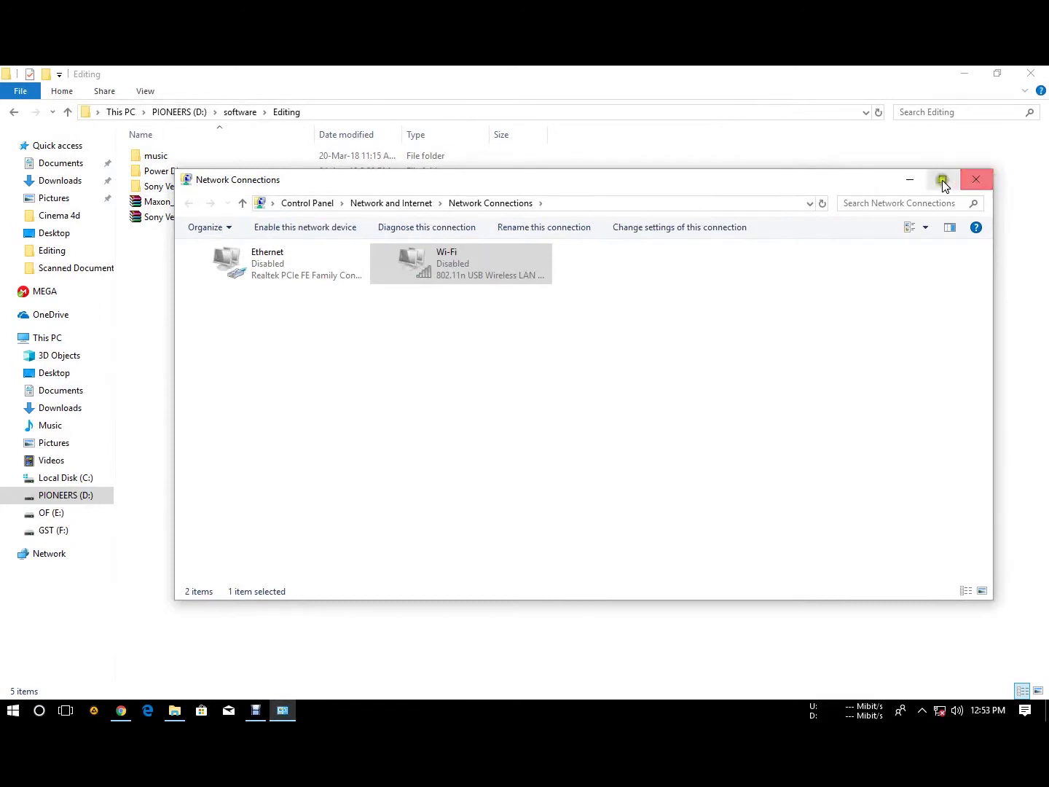
click(921, 180)
Step: Refresh the Editing folder and extract the Maxon_Cinema_4D_AIO_R18 archive into a folder of the same name
right_click(839, 215)
click(898, 310)
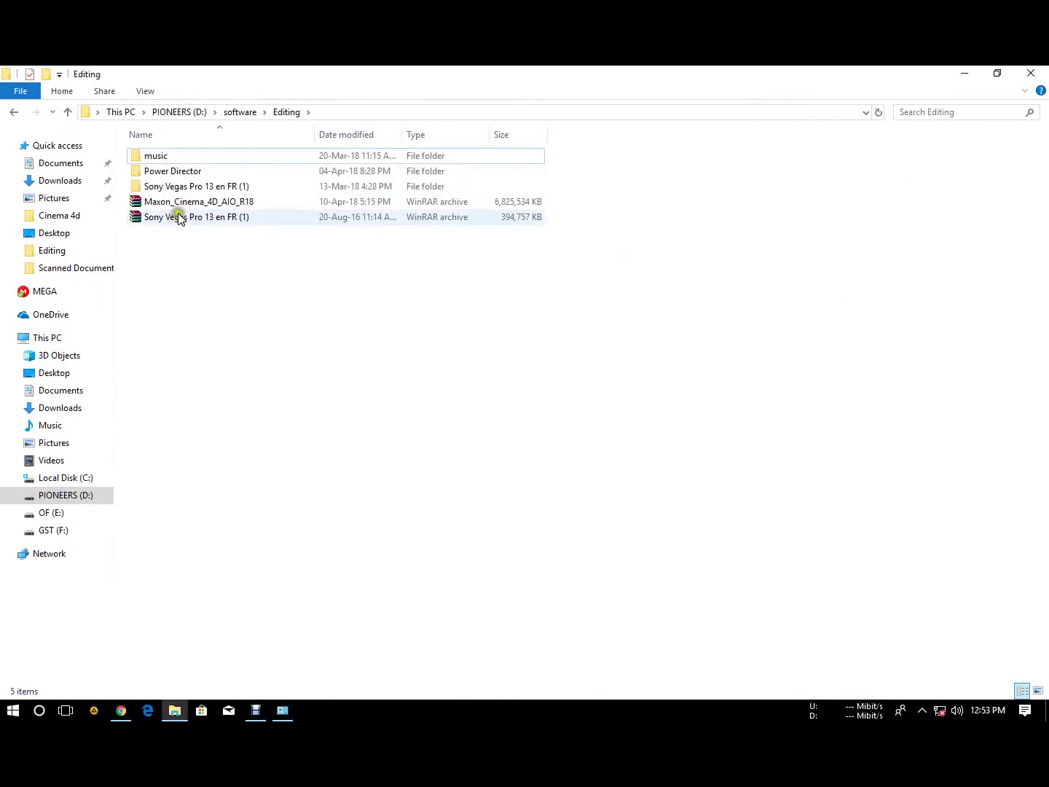
click(152, 204)
right_click(153, 205)
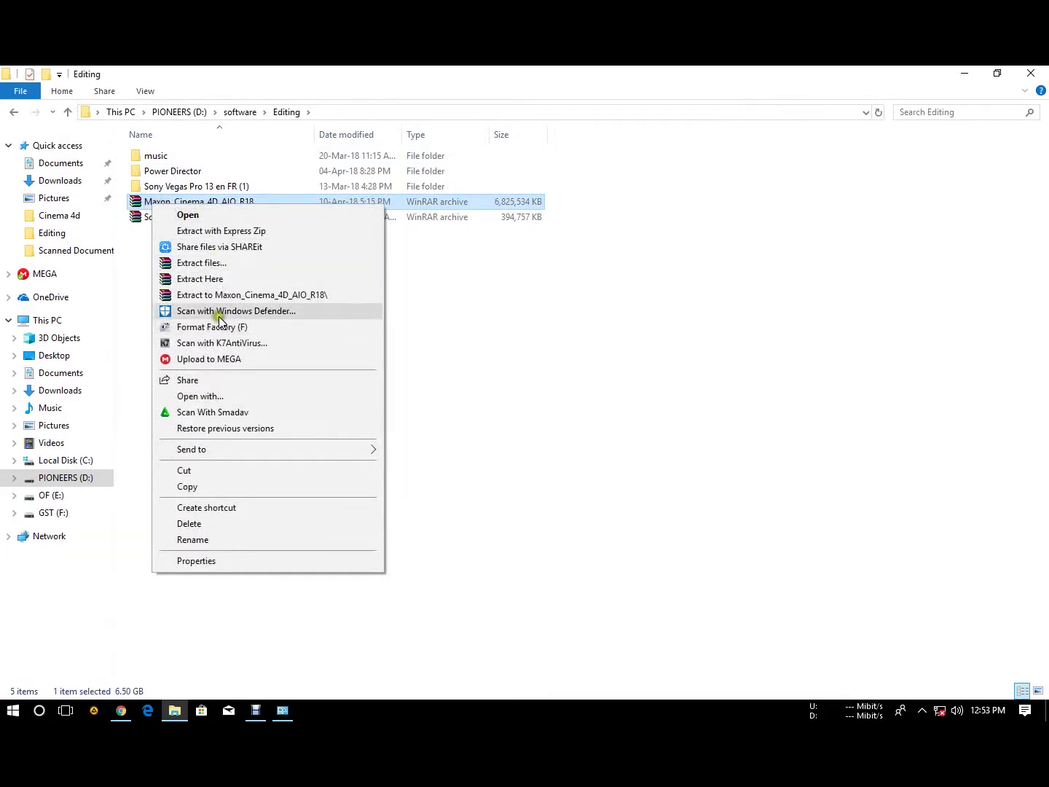
click(248, 295)
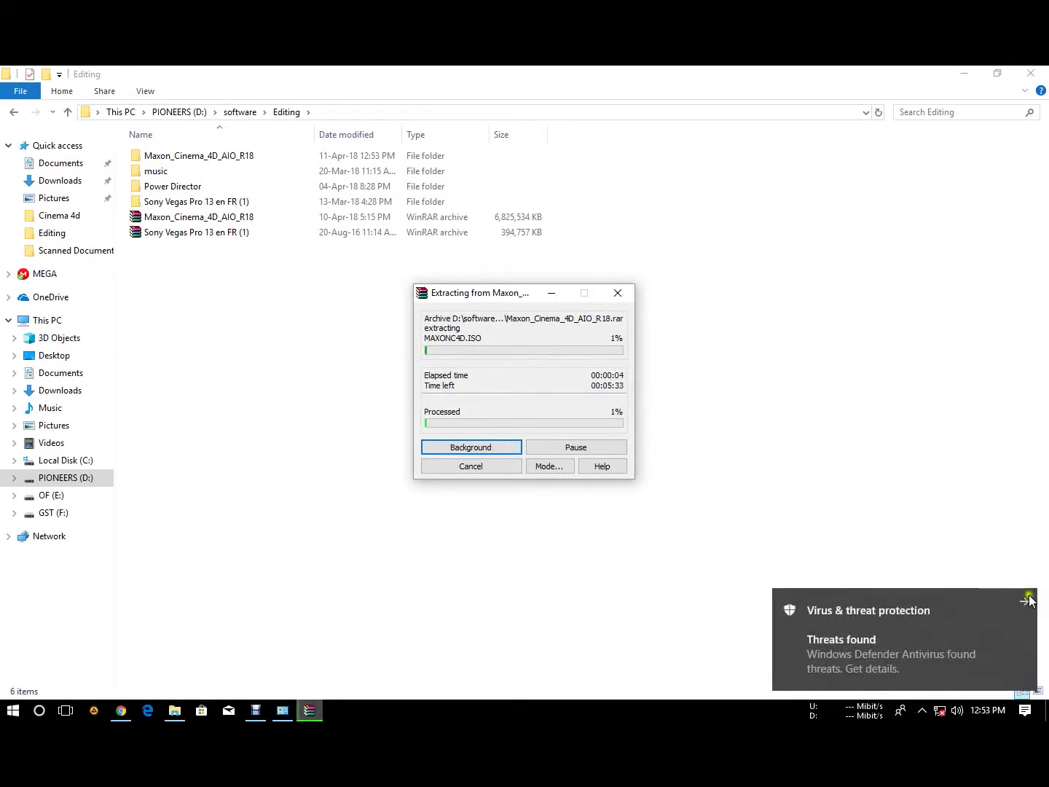
Step: Dismiss the Windows Defender threat alert, then check and close the notification center
click(1026, 605)
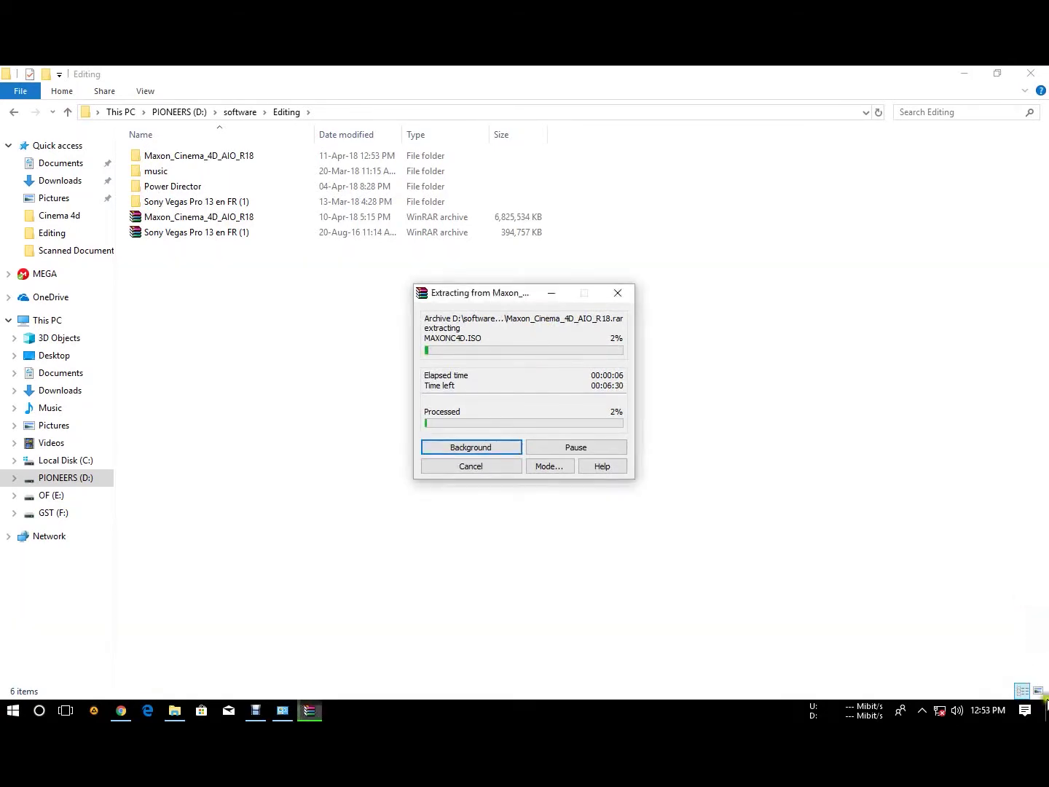
click(1028, 713)
click(1019, 568)
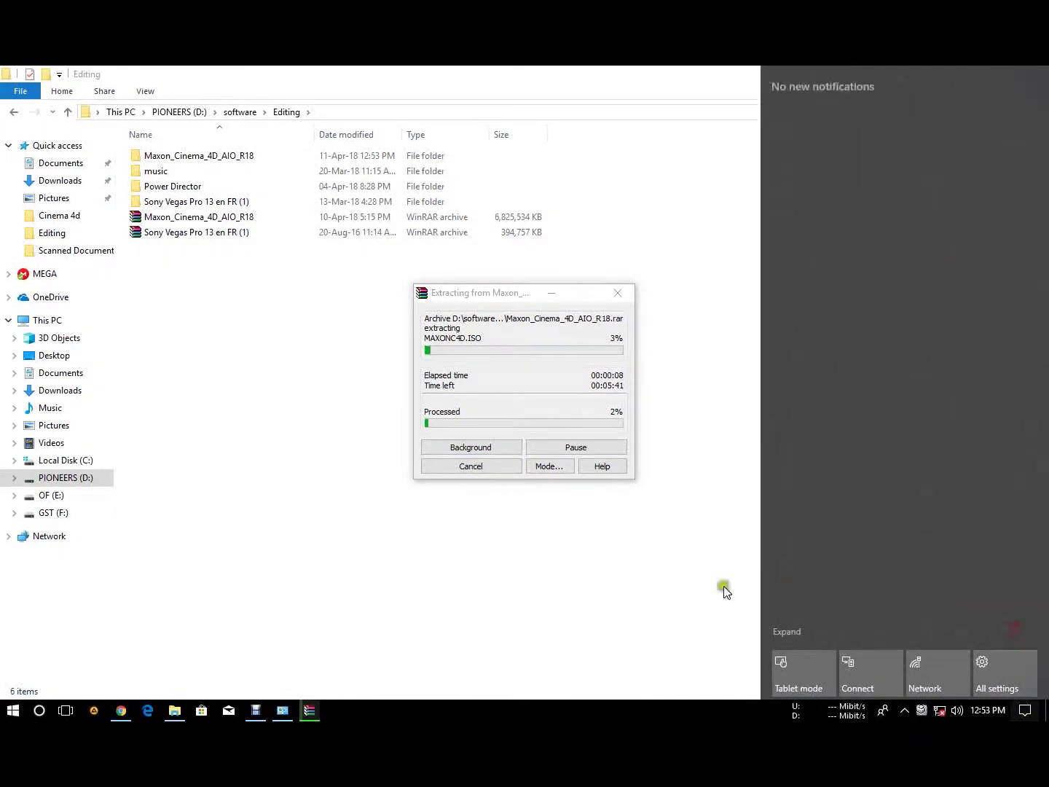
click(691, 591)
Step: Bring up the extraction progress, then open the extracted Maxon_Cinema_4D_AIO_R18 folder and its Maxon Cinema 4D AIO R18 subfolder
click(309, 711)
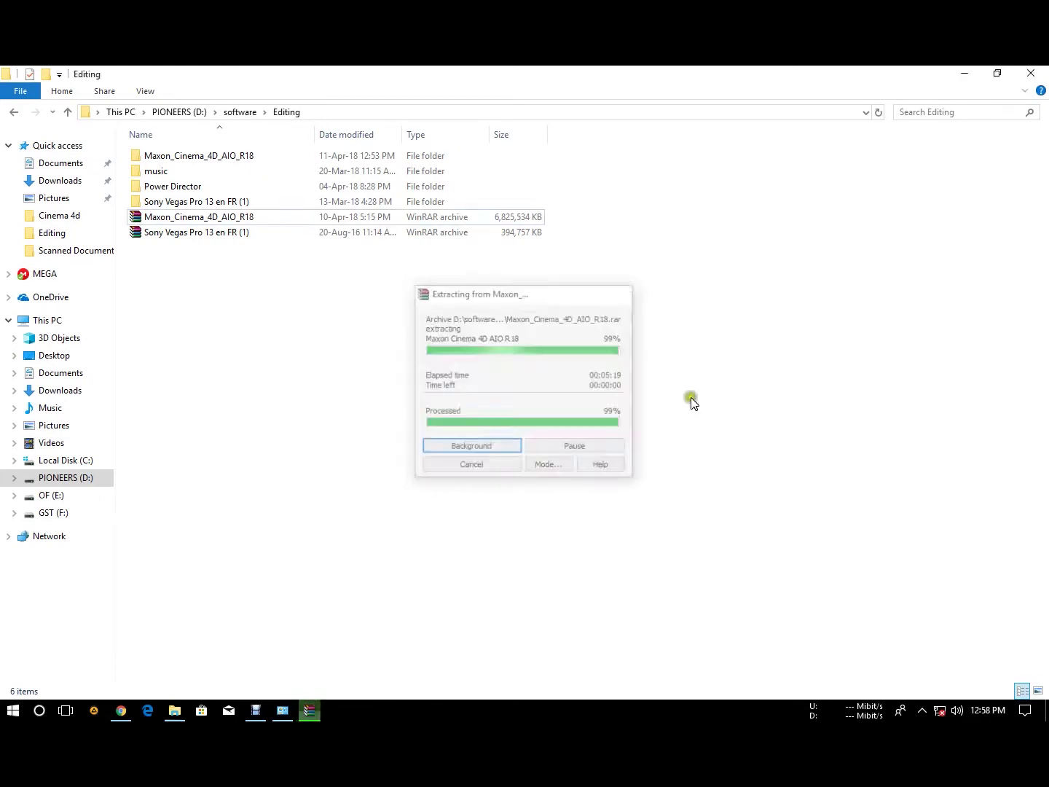
click(323, 156)
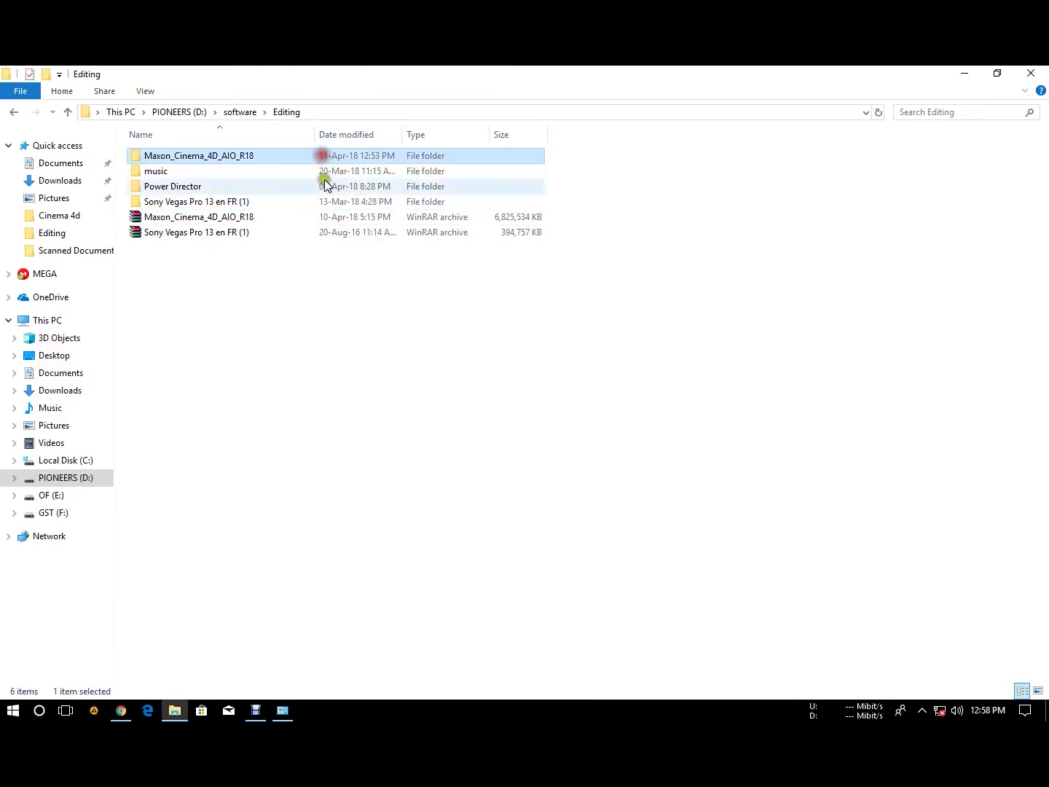
double_click(227, 154)
click(227, 153)
double_click(223, 156)
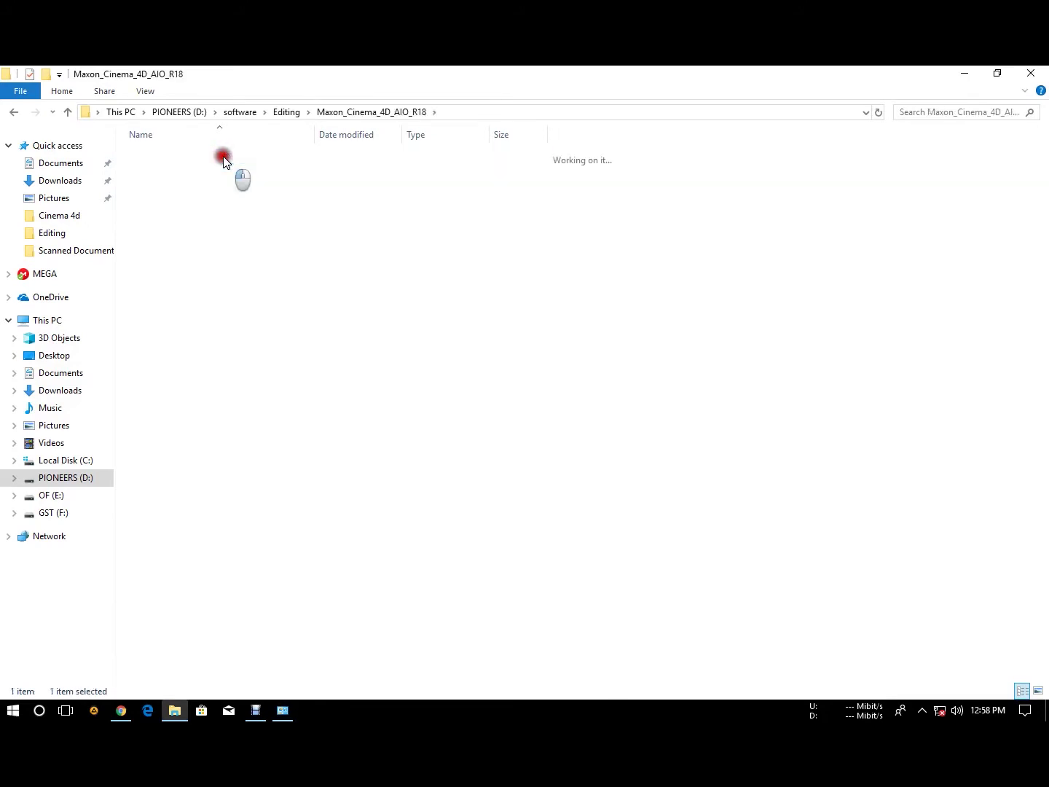
Step: View the contents of the MAXONC4D disc image, close it and extract it into a folder named MAXONC4D
click(177, 173)
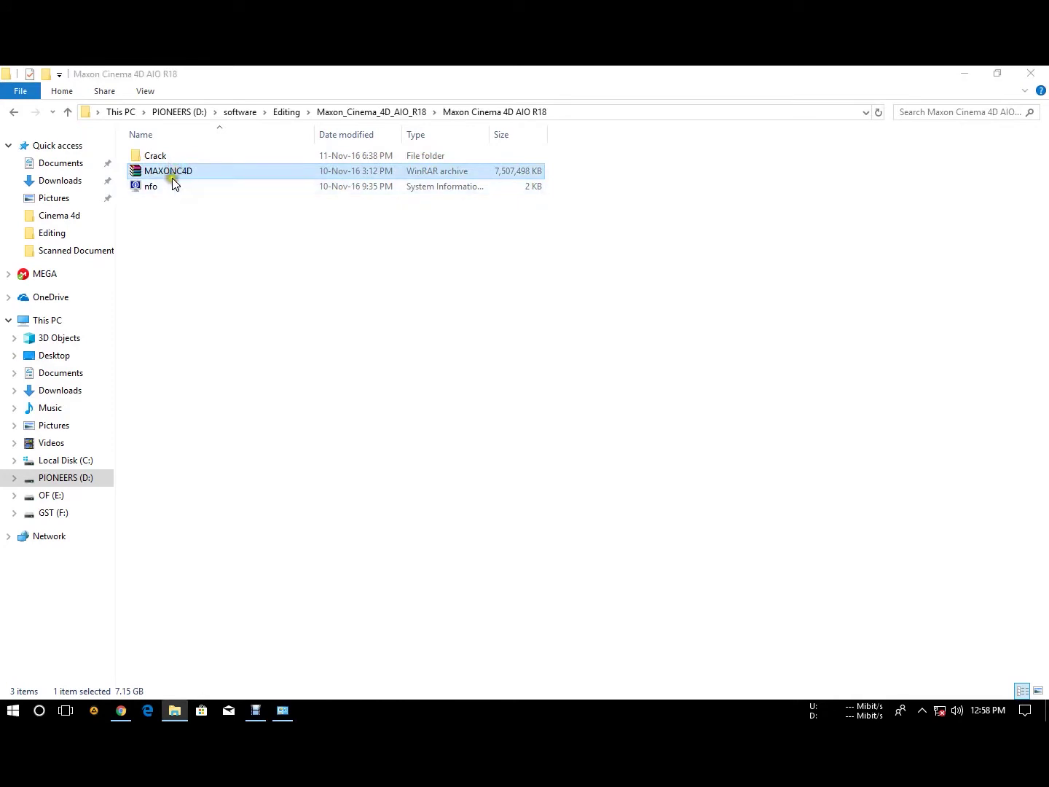
double_click(178, 174)
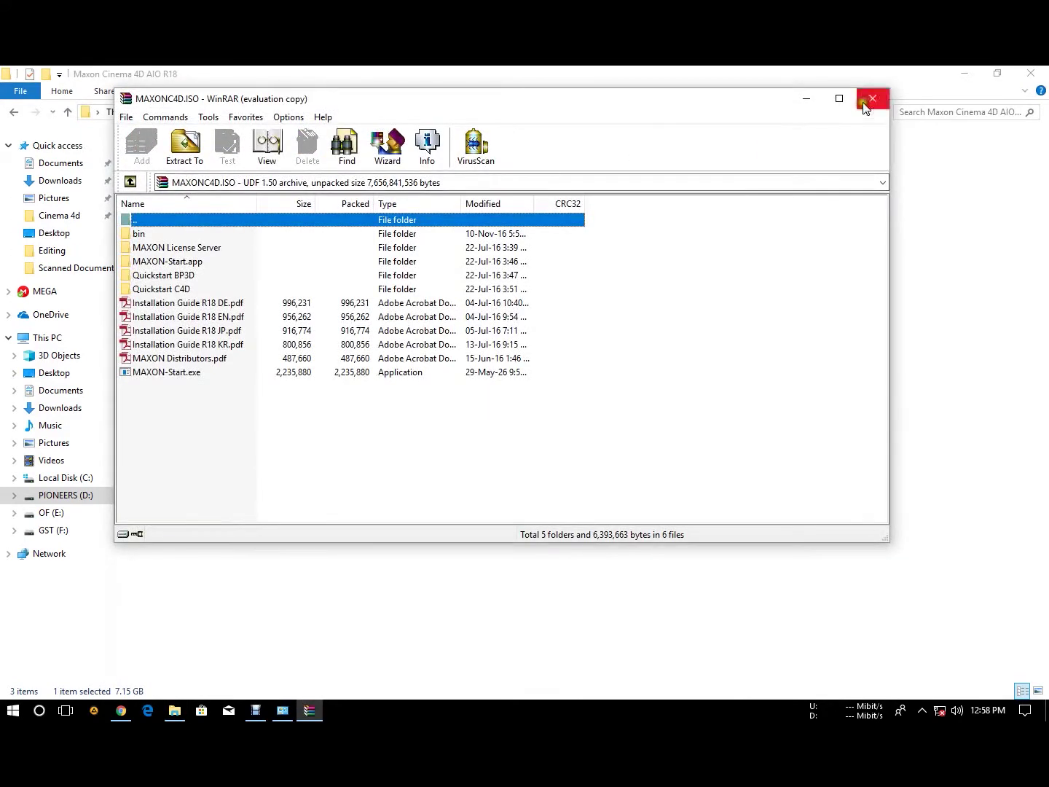
click(619, 267)
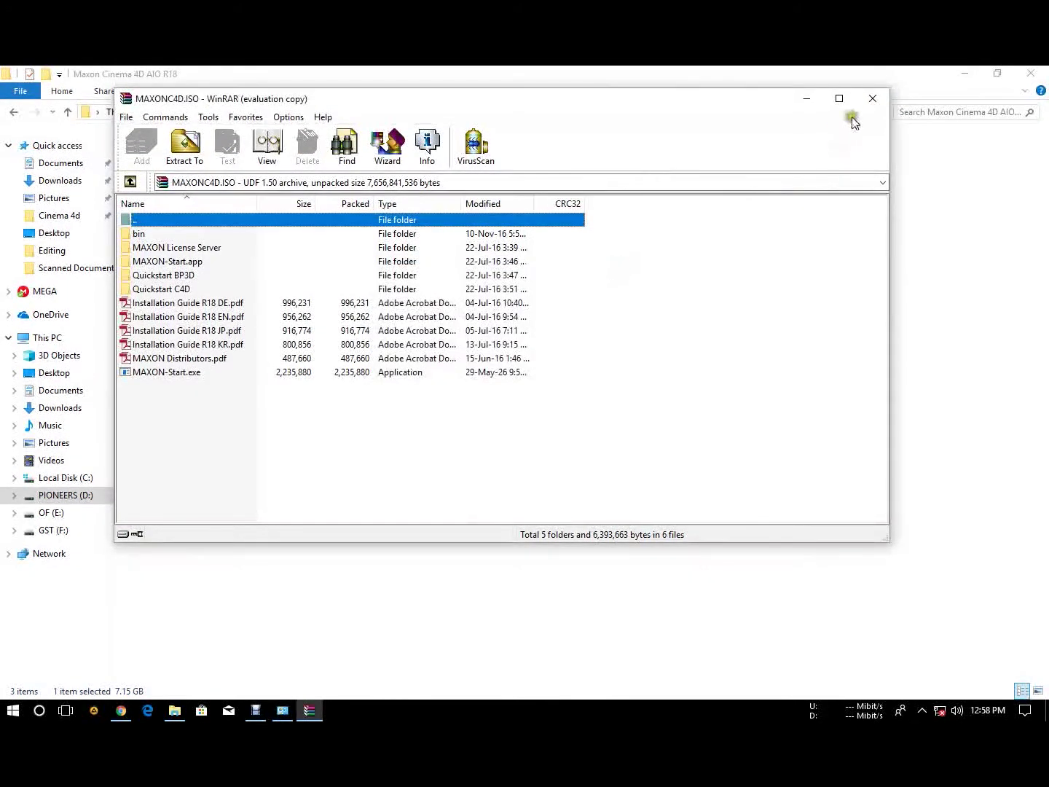
click(871, 98)
right_click(443, 174)
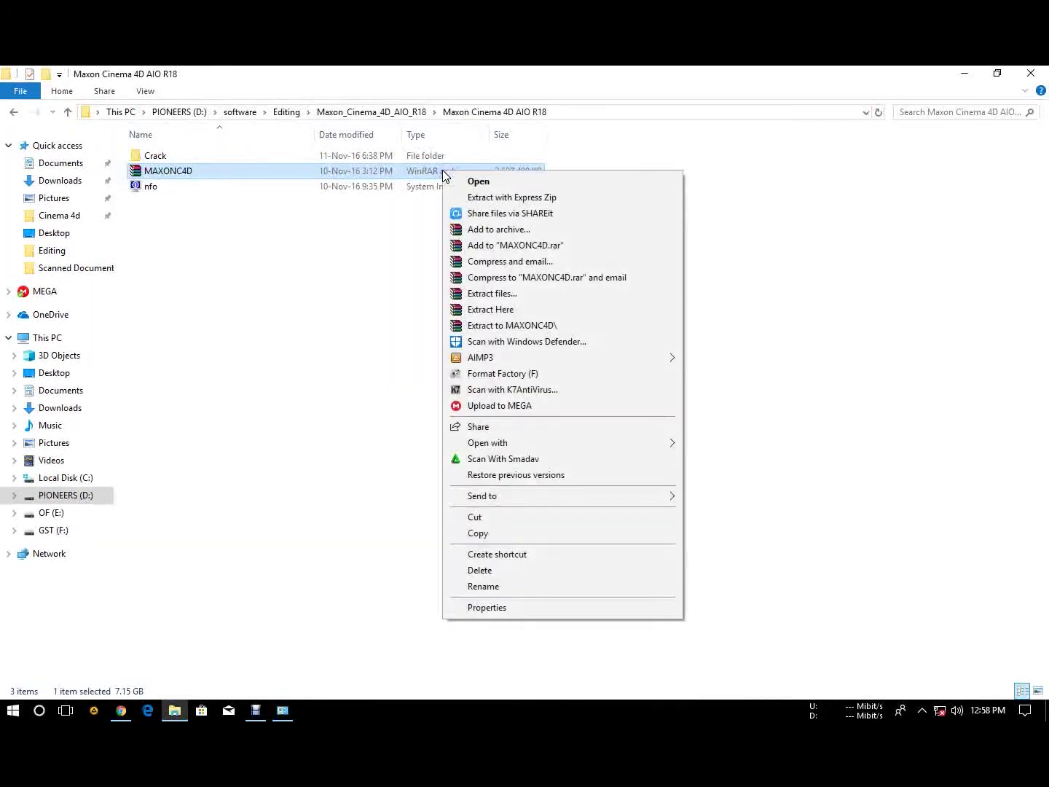
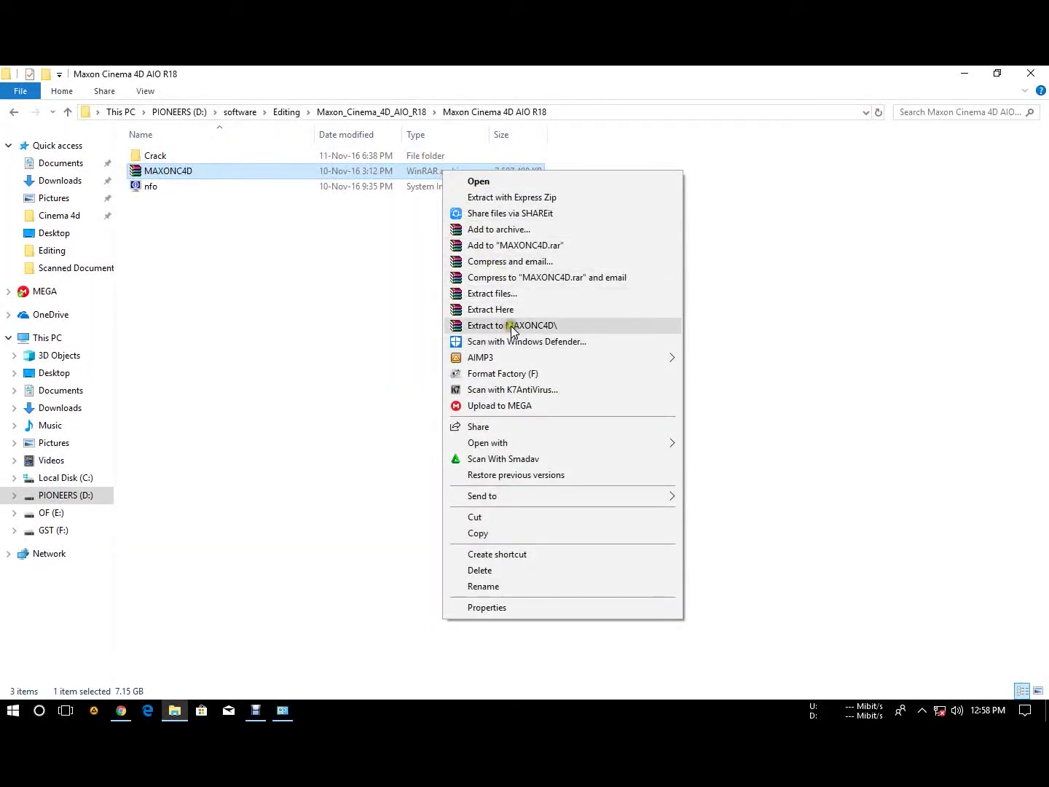
click(512, 326)
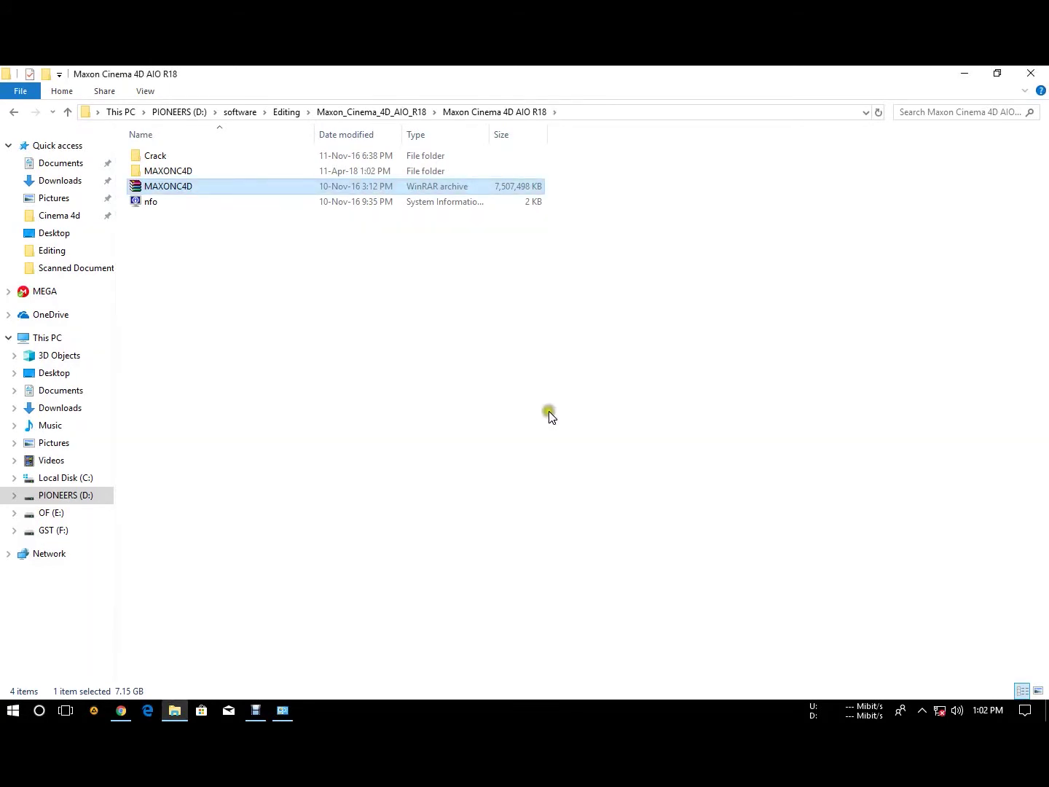
Step: Open the bin folder inside the extracted MAXONC4D folder
double_click(328, 174)
click(324, 174)
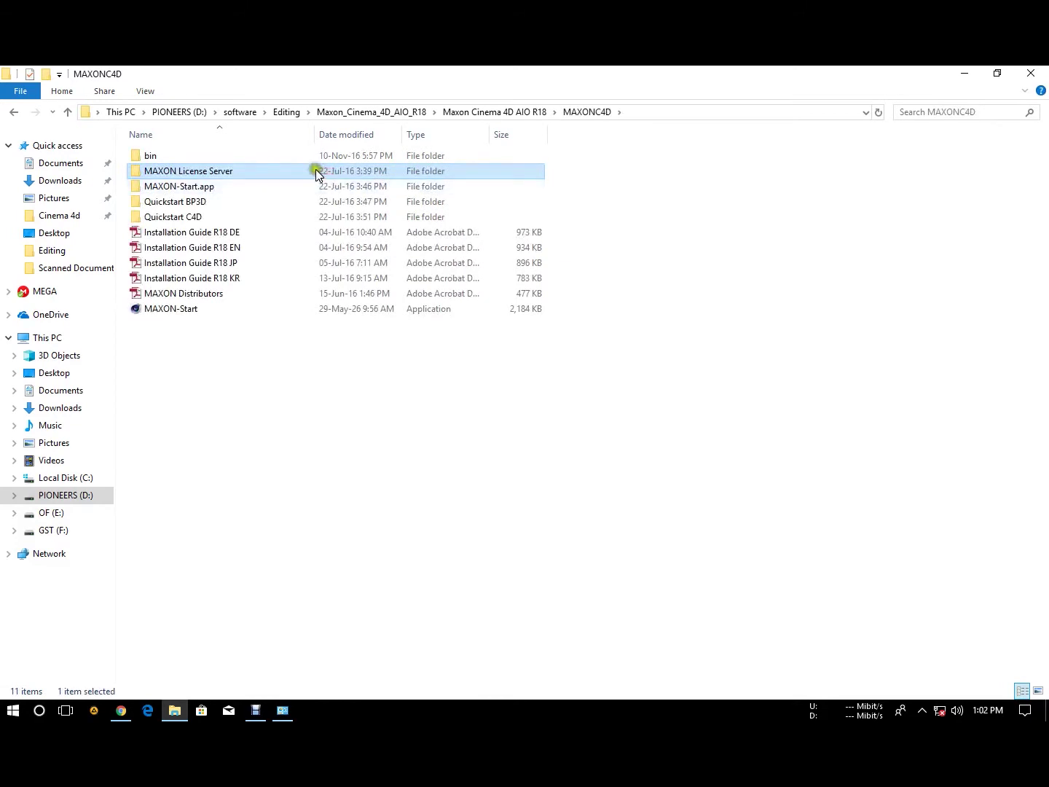
click(291, 151)
double_click(292, 154)
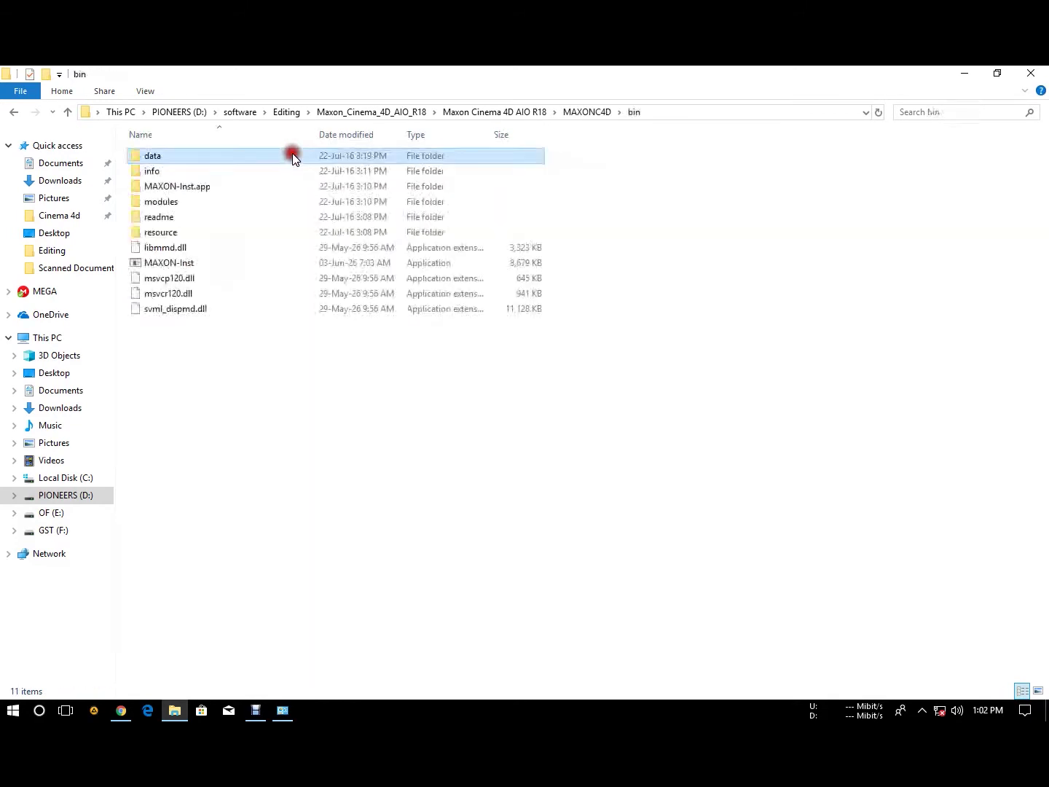
Step: Run the MAXON-Inst application as administrator and bring its Setup window to the front
double_click(202, 264)
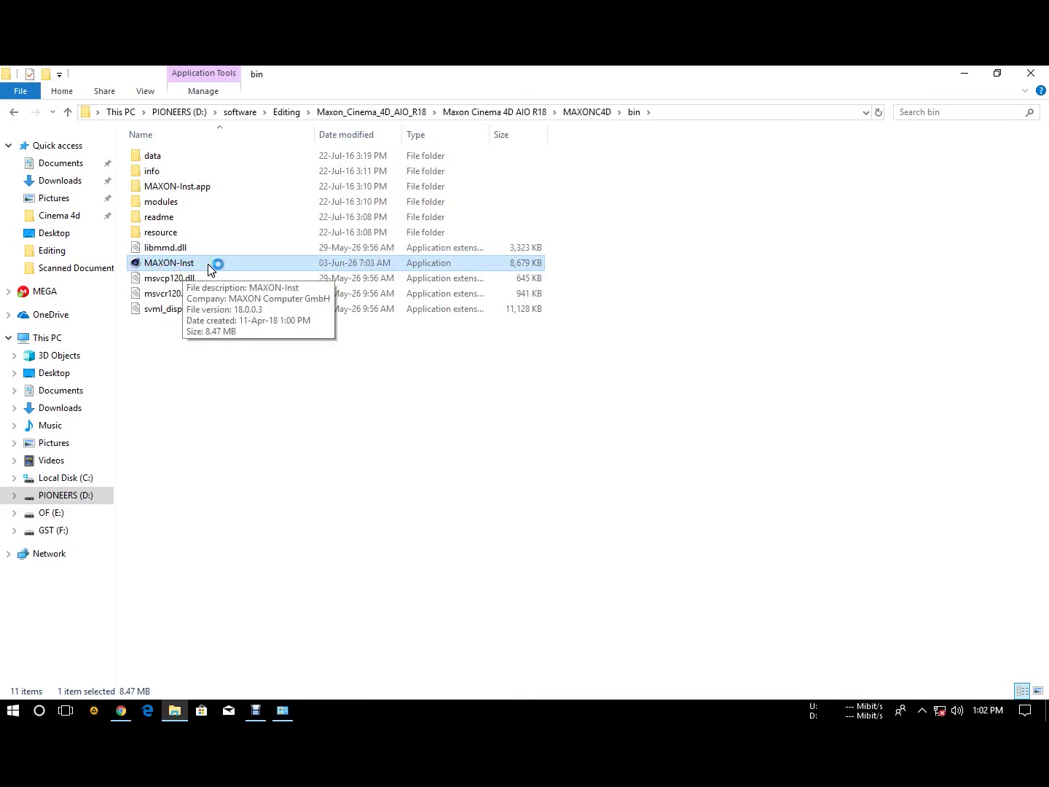
right_click(207, 263)
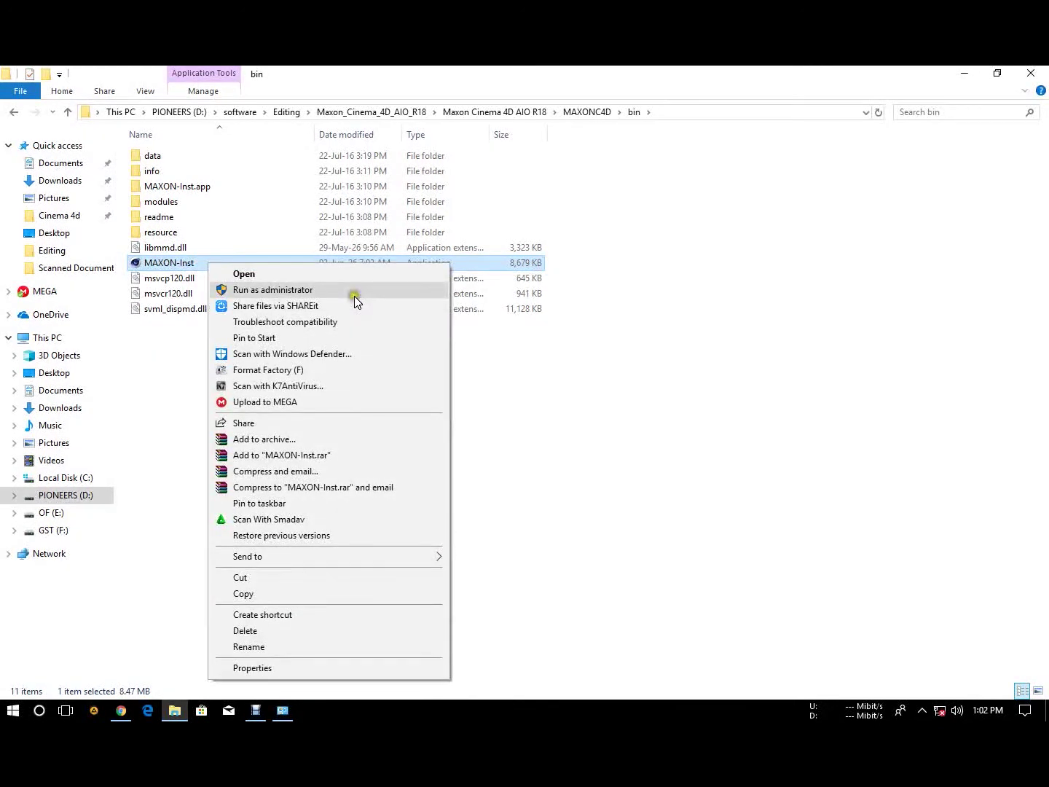
click(354, 296)
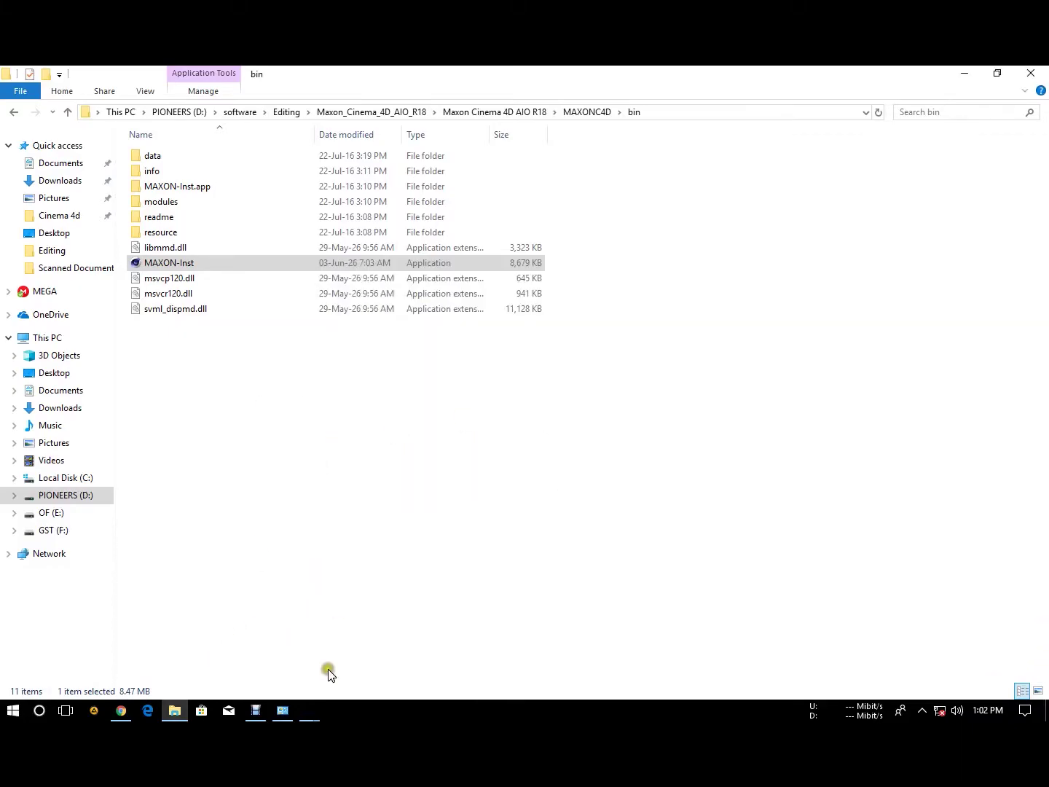
mouse_move(316, 706)
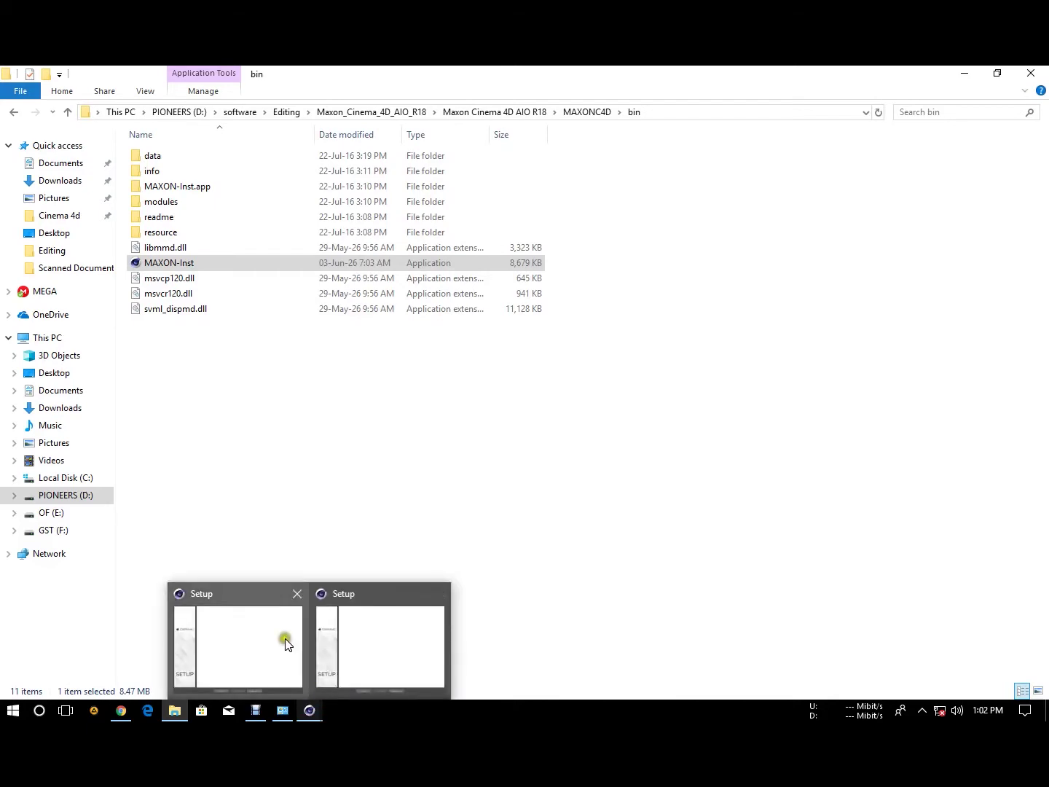
mouse_move(285, 643)
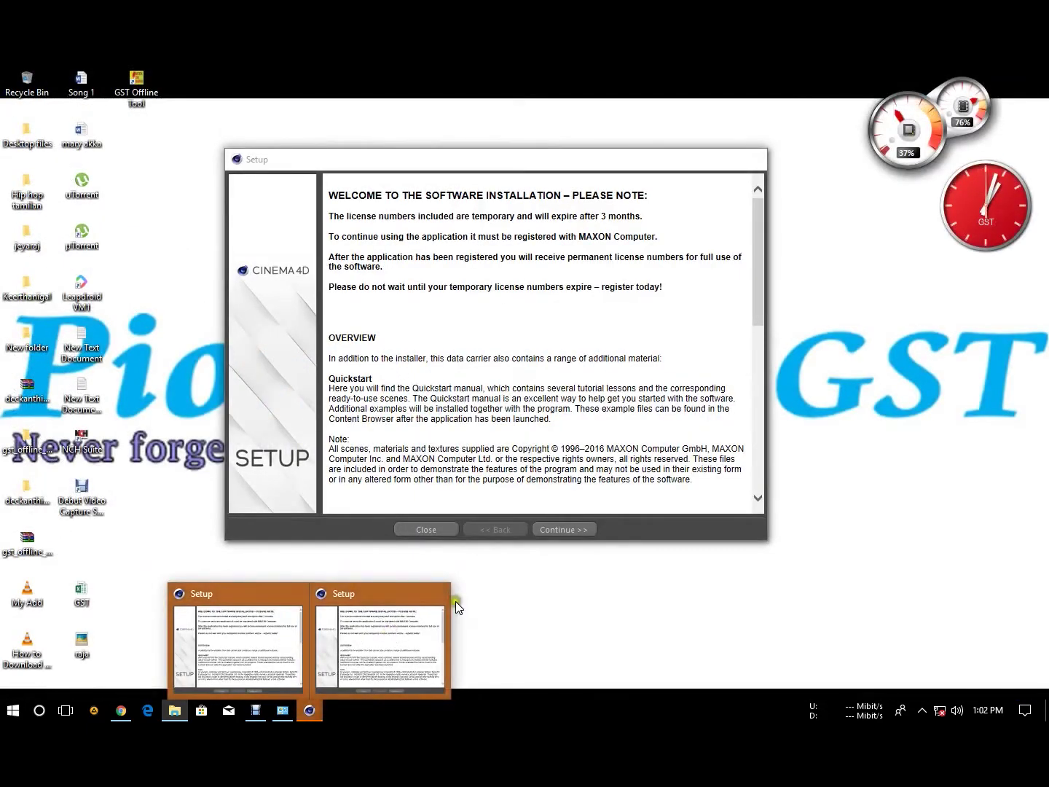
click(405, 608)
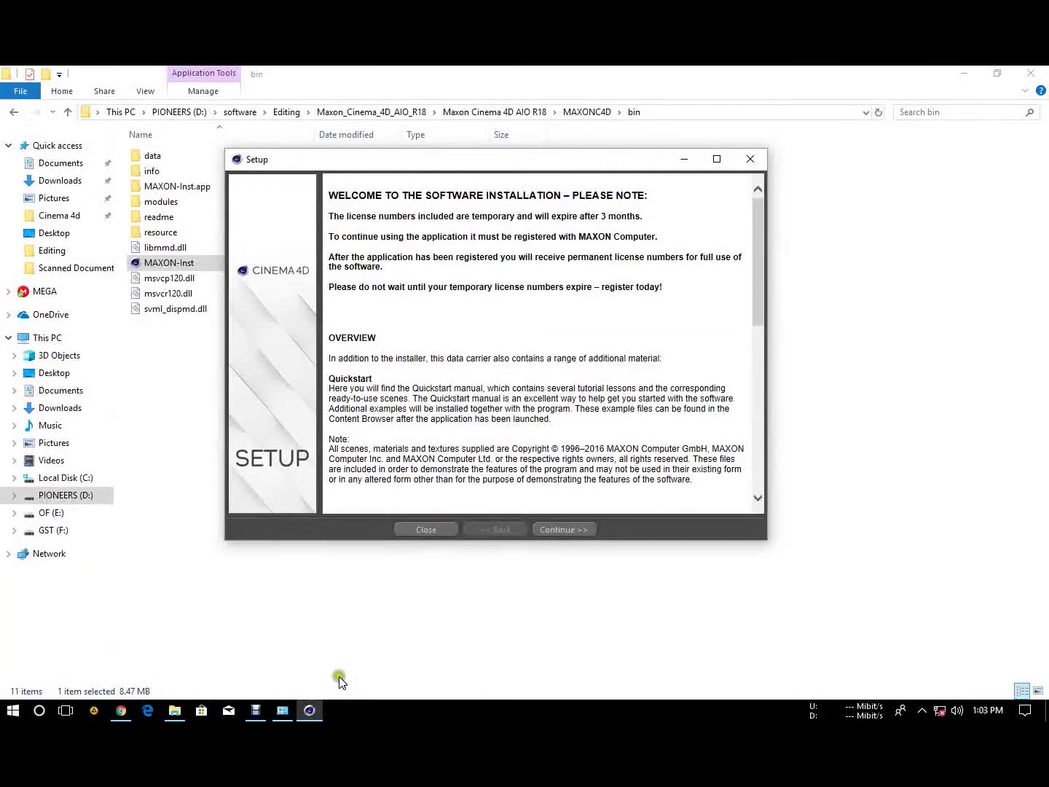
Step: Continue to the registration page, fill in the street, city and country, and move the Setup window aside
click(571, 529)
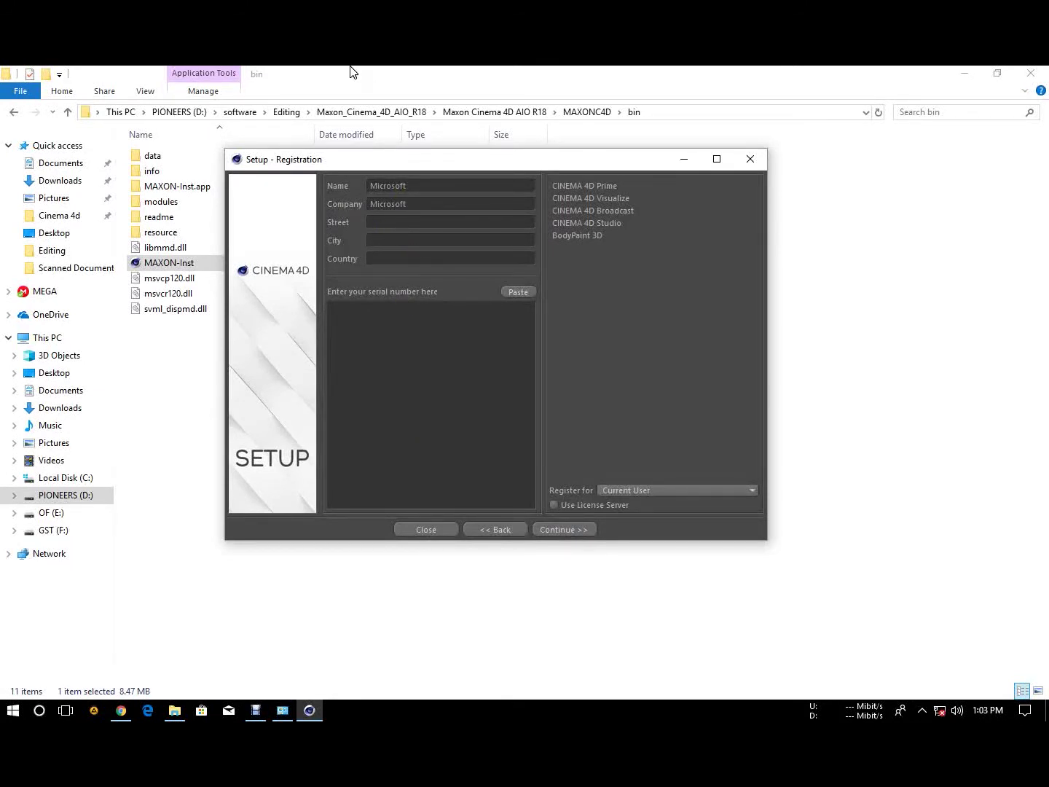
text(AB)
text(India)
drag(571, 163, 709, 176)
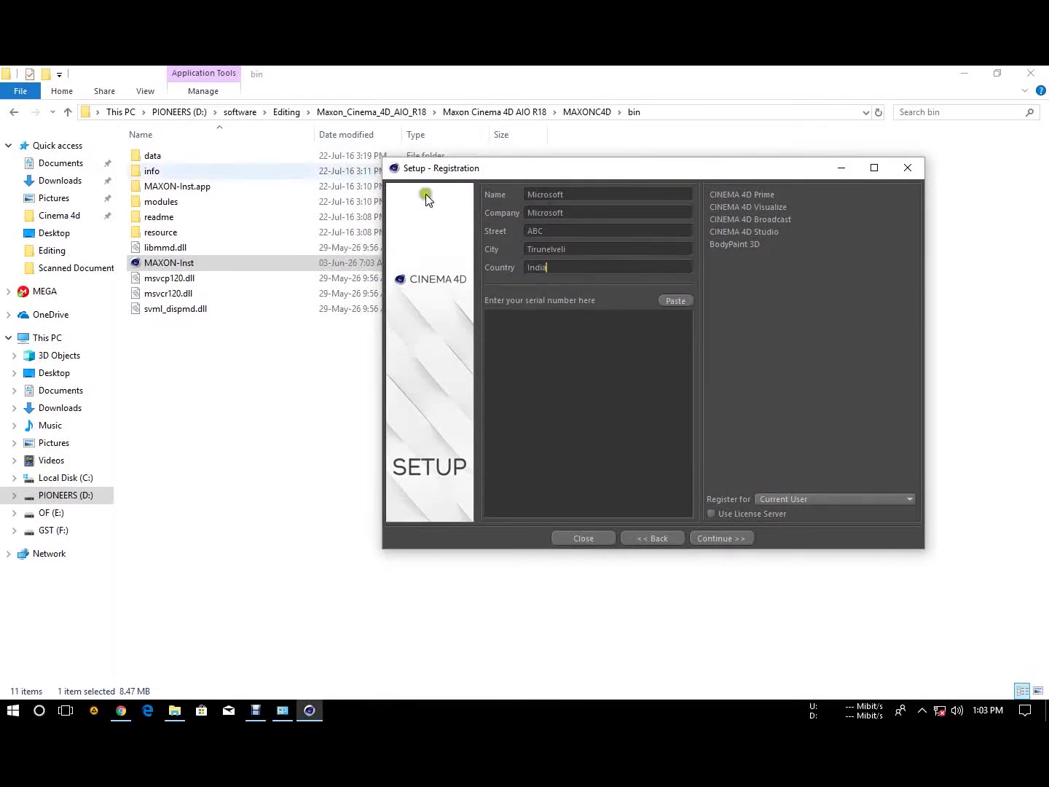
Step: Go to the Crack folder under Maxon Cinema 4D AIO R18 and run xf-c4dr18 as administrator
click(16, 111)
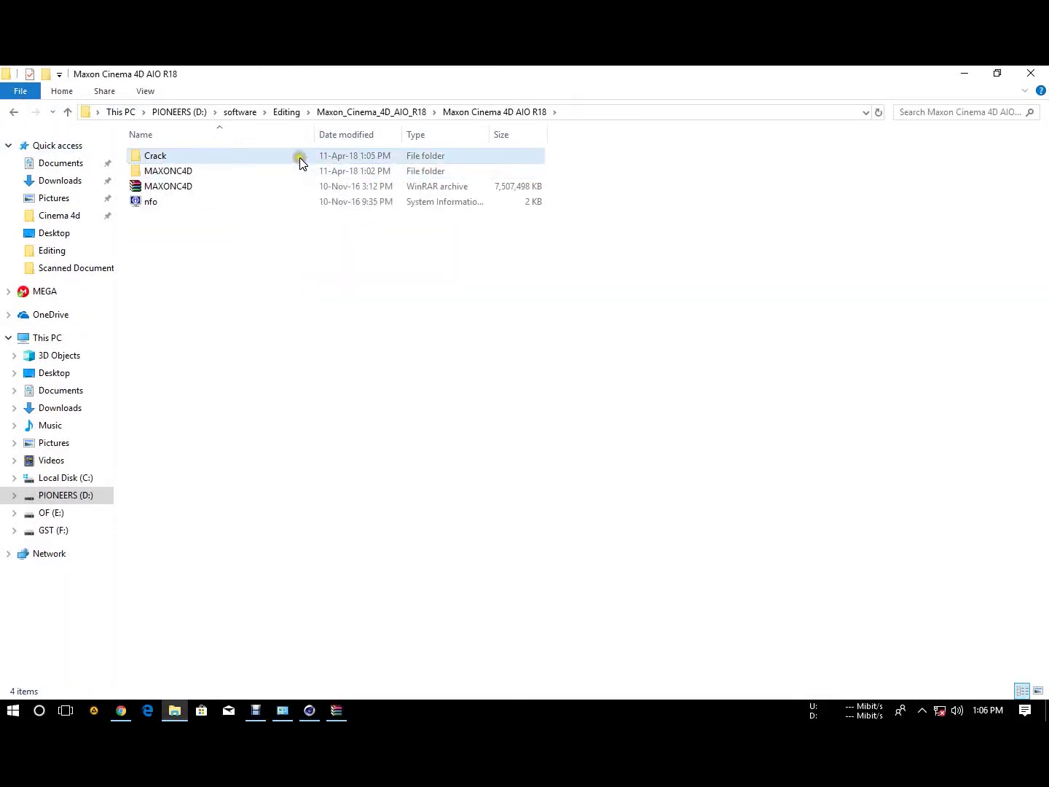
double_click(299, 162)
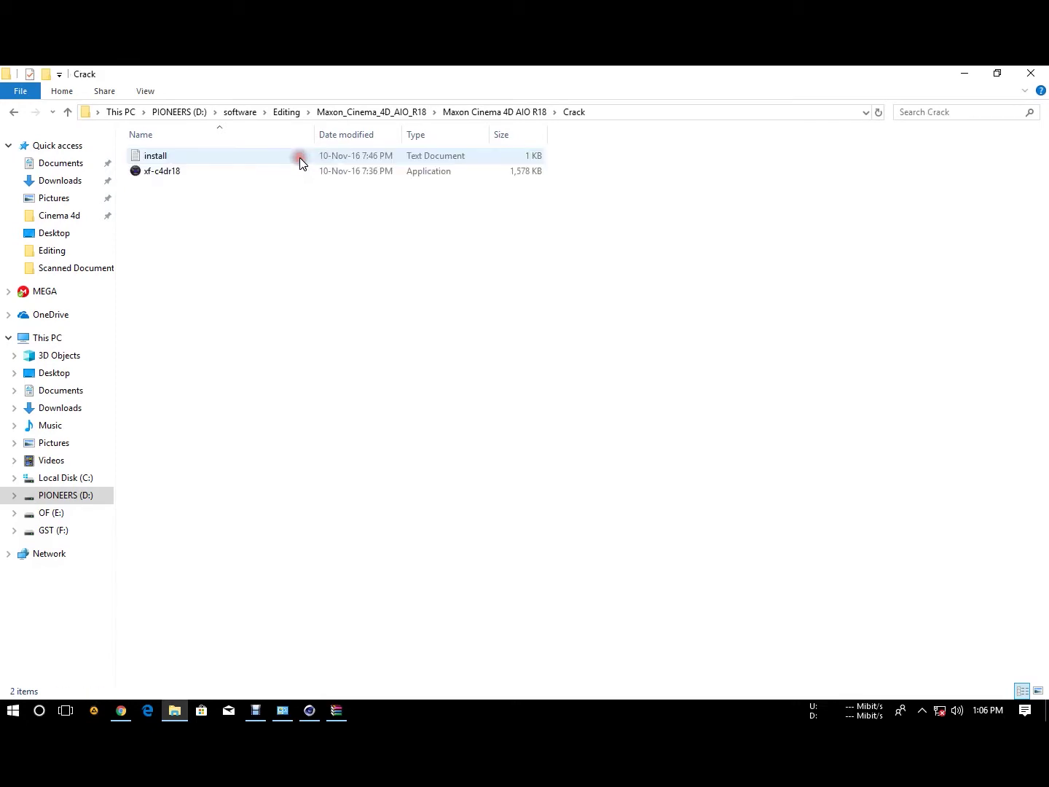
click(246, 178)
right_click(239, 174)
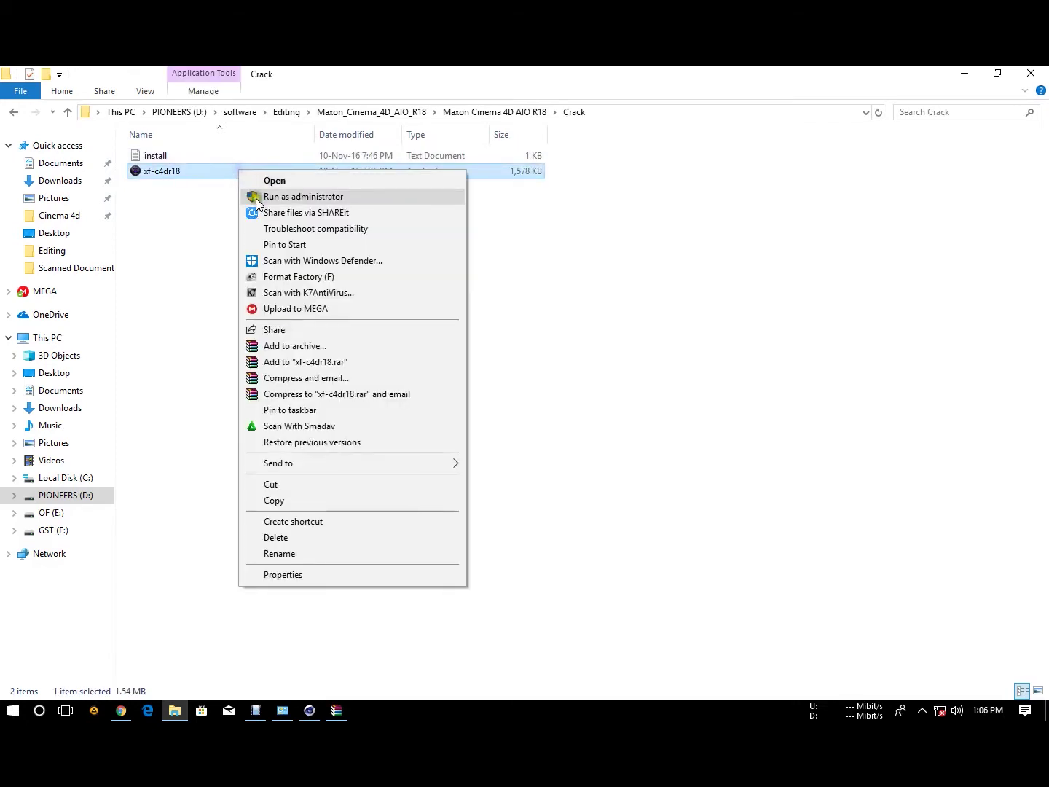
click(271, 204)
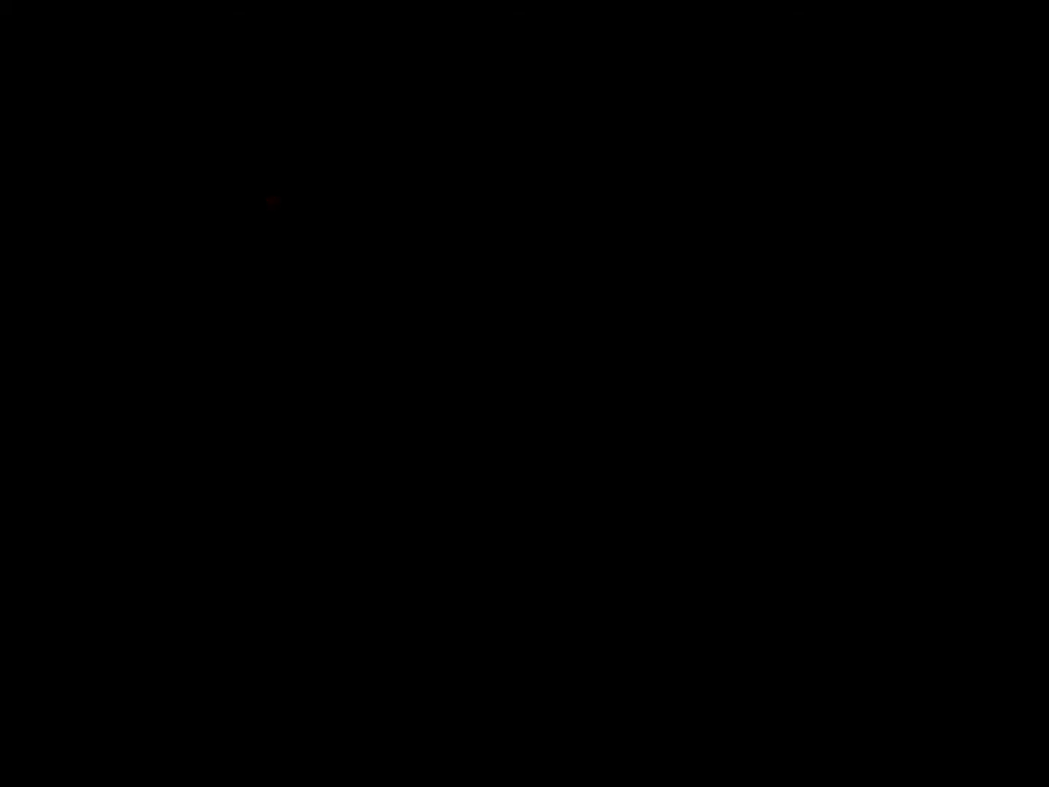
click(484, 483)
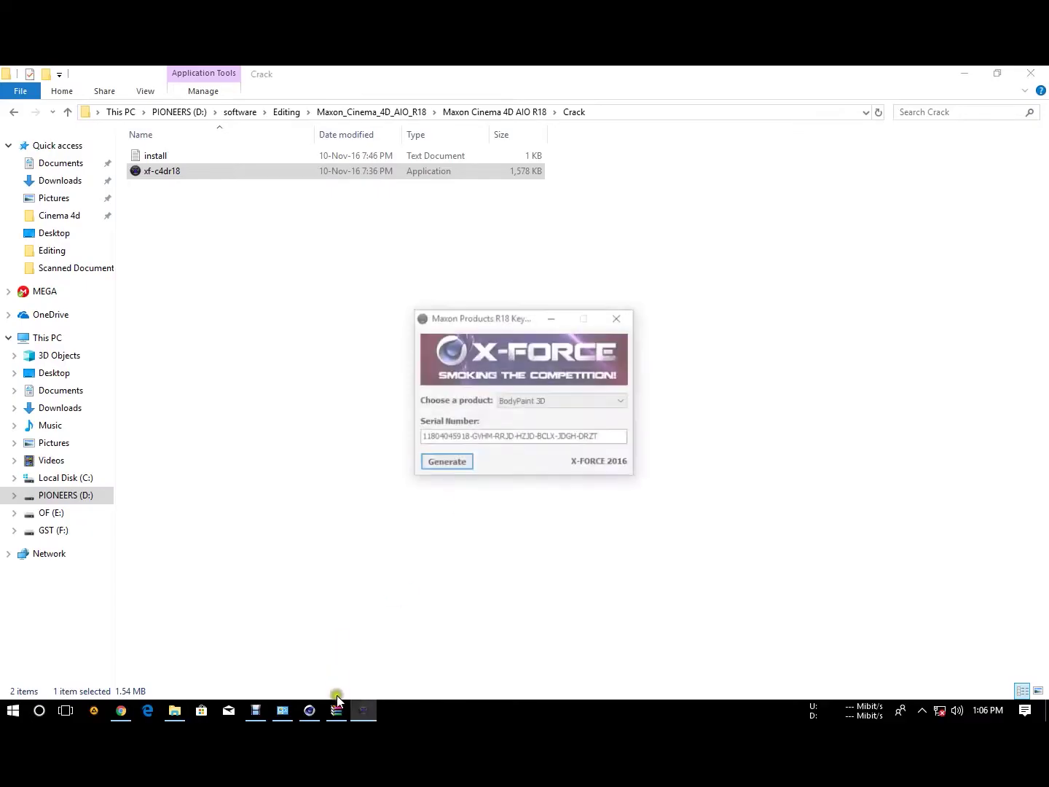
Step: Place the key generator beside the Setup window, then generate and copy a serial number for Cinema 4D Broadcast
drag(535, 325, 285, 344)
click(310, 710)
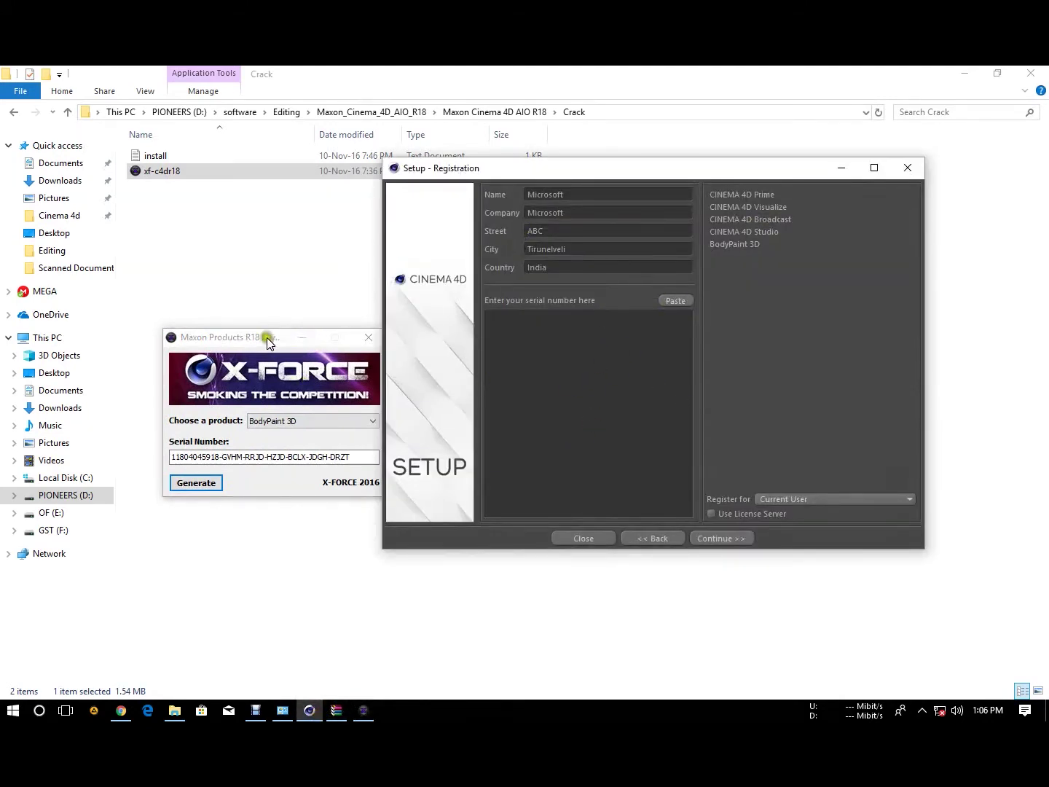
drag(267, 338, 191, 322)
click(241, 406)
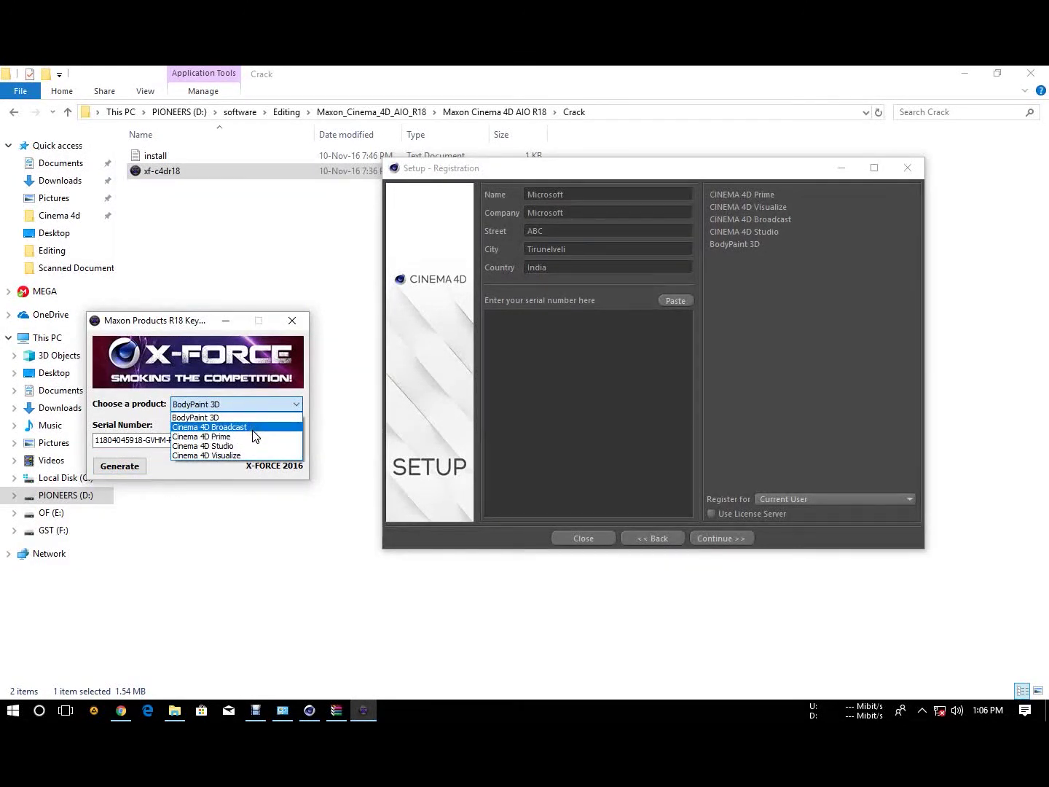
click(250, 427)
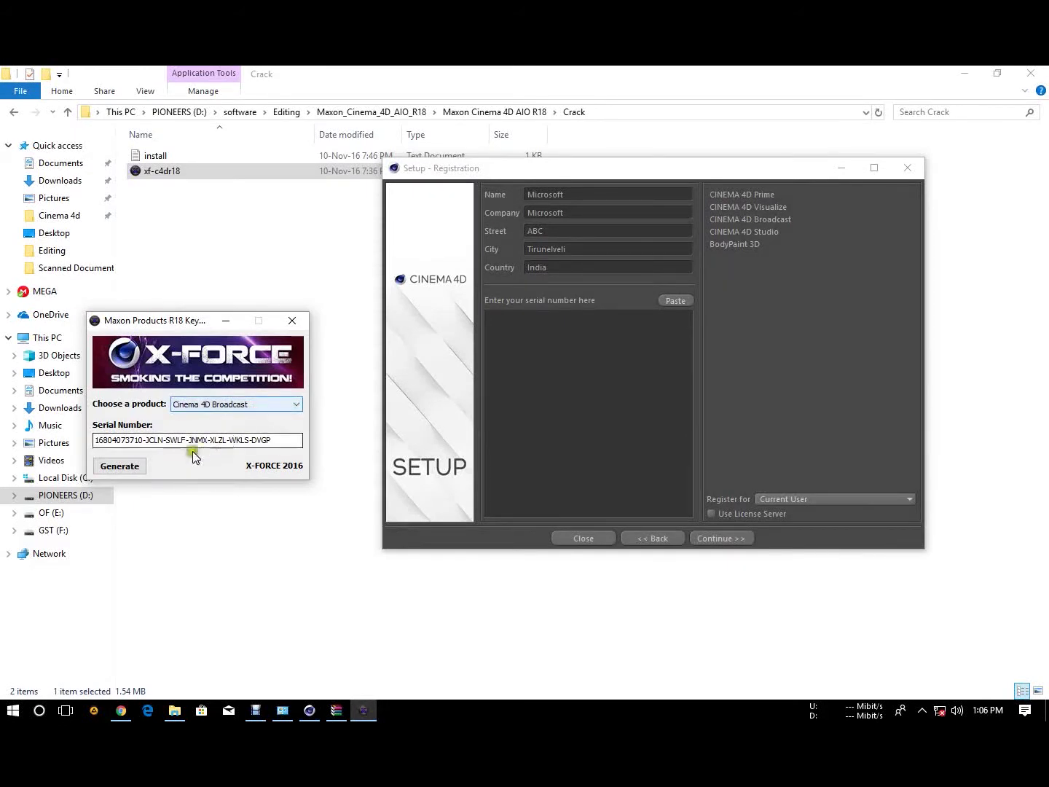
click(137, 468)
drag(281, 439, 86, 440)
key(ctrl+c)
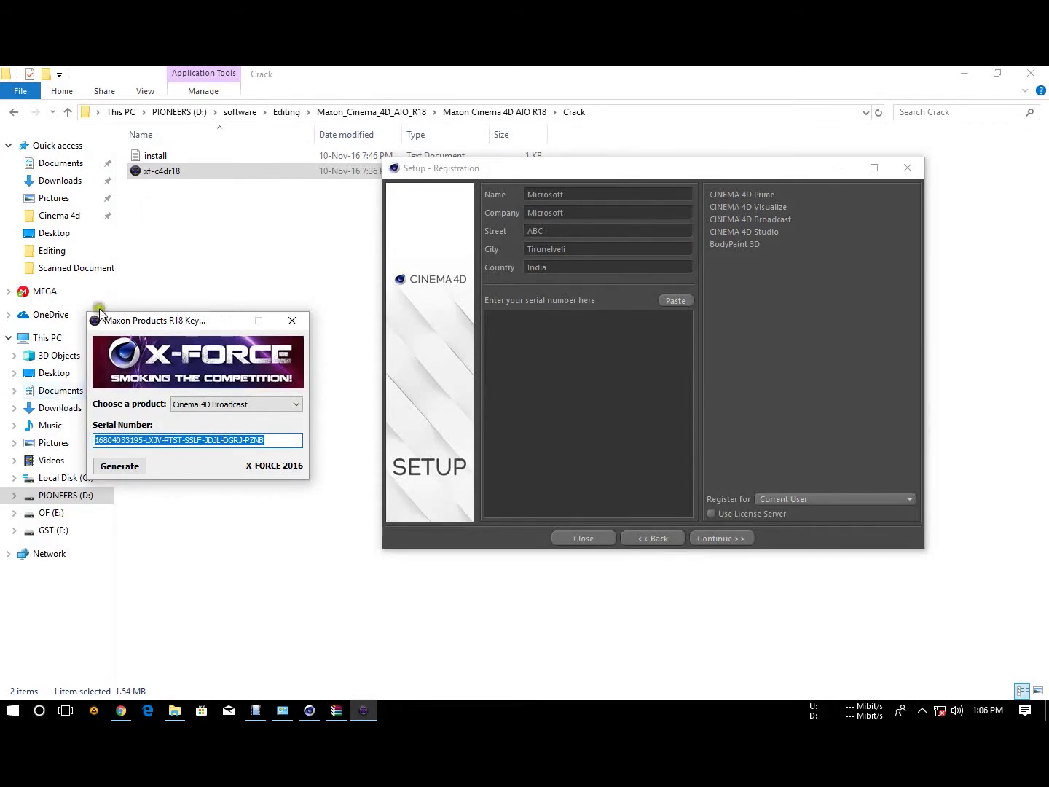
Step: Paste the copied serial number into the Setup registration page and continue to the feature selection
click(563, 334)
key(ctrl+v)
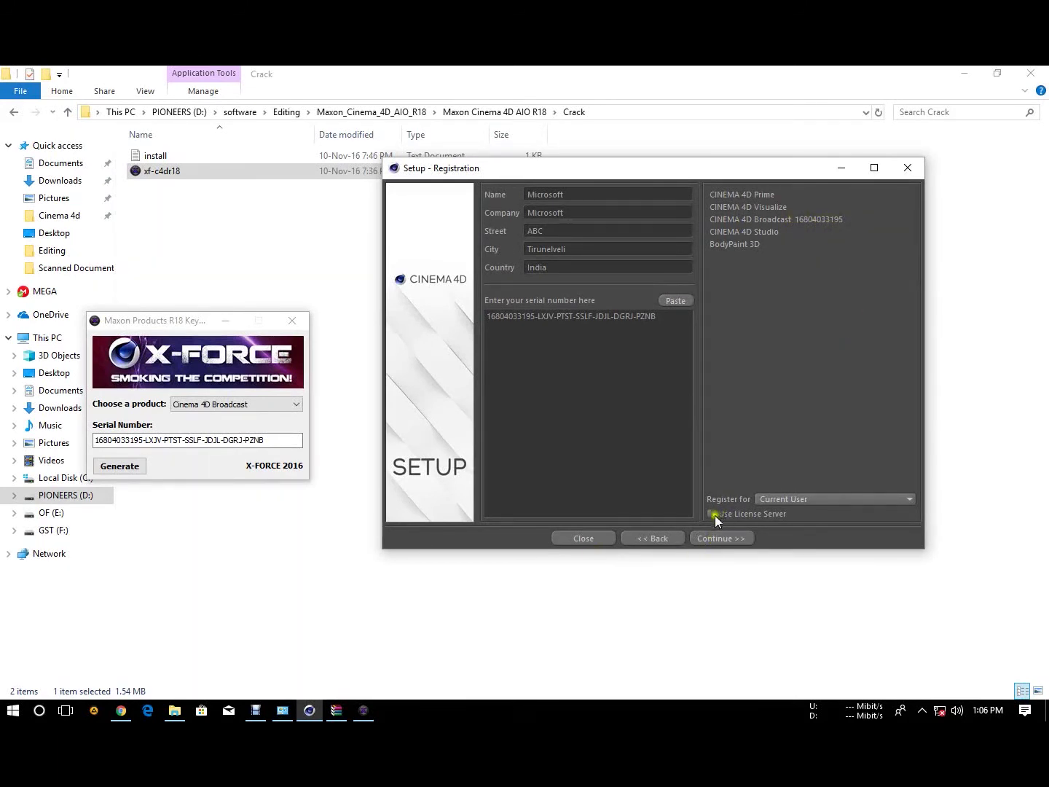
click(710, 541)
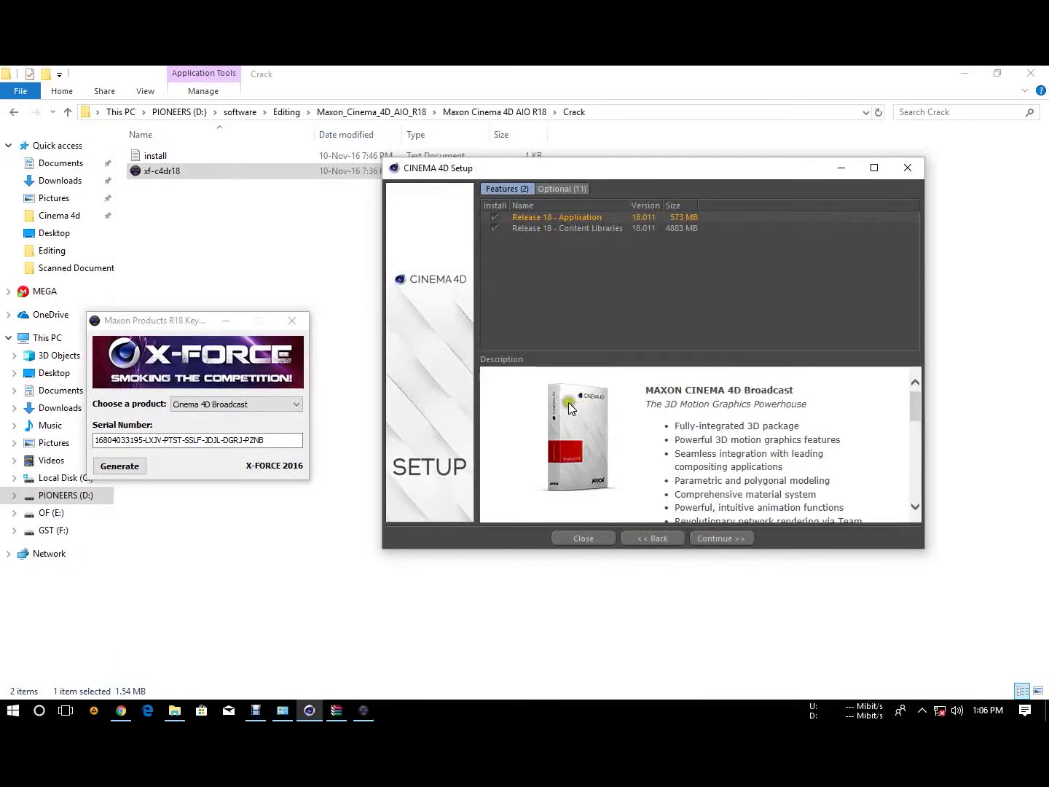
Step: Keep the default features, accept the license agreement and continue with the default install path and Start menu entries for everyone
click(725, 541)
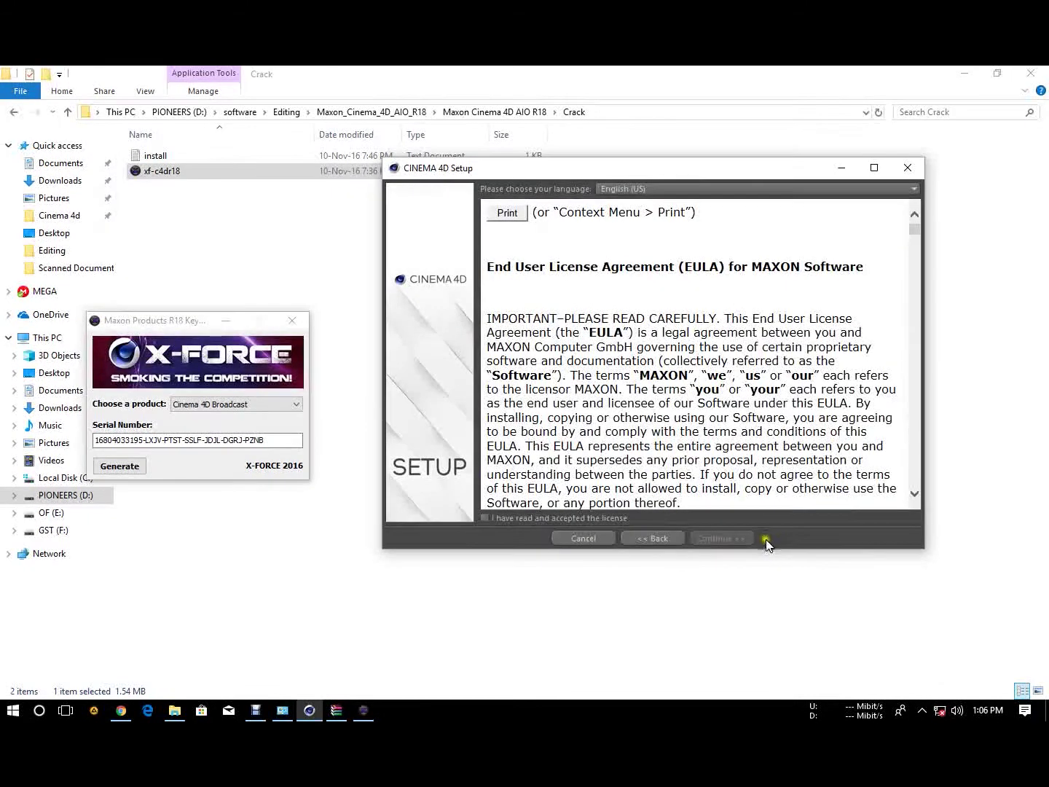
click(485, 520)
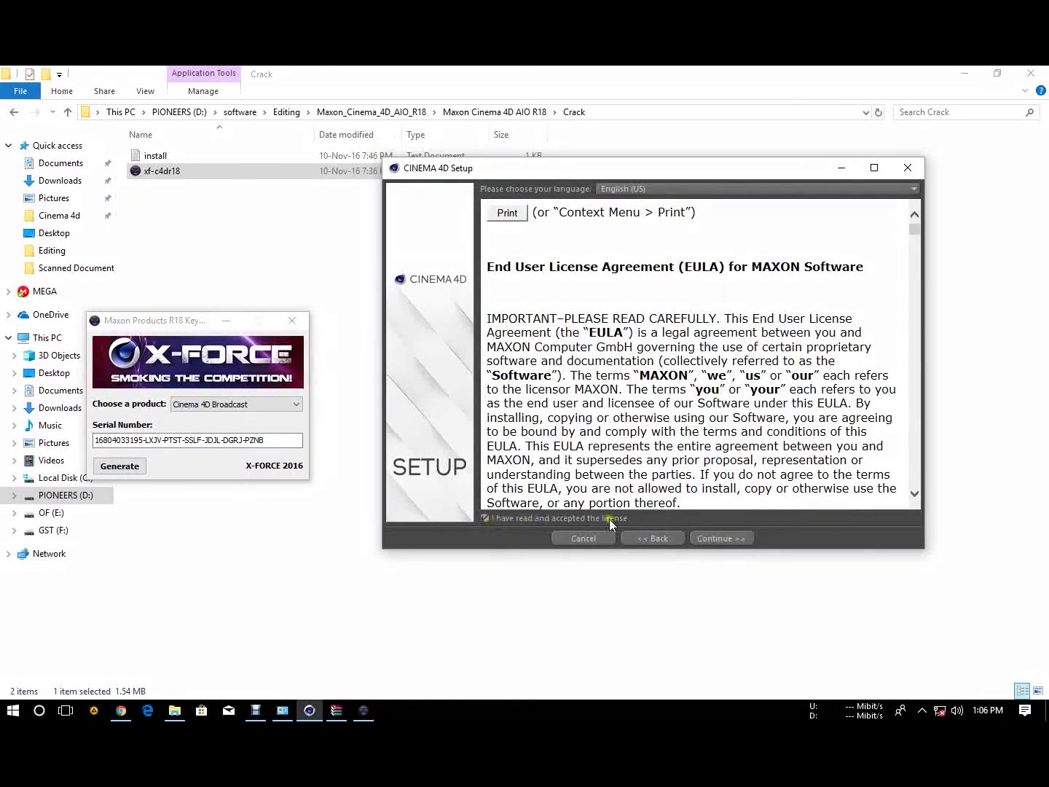
scroll(598, 415, down, 5)
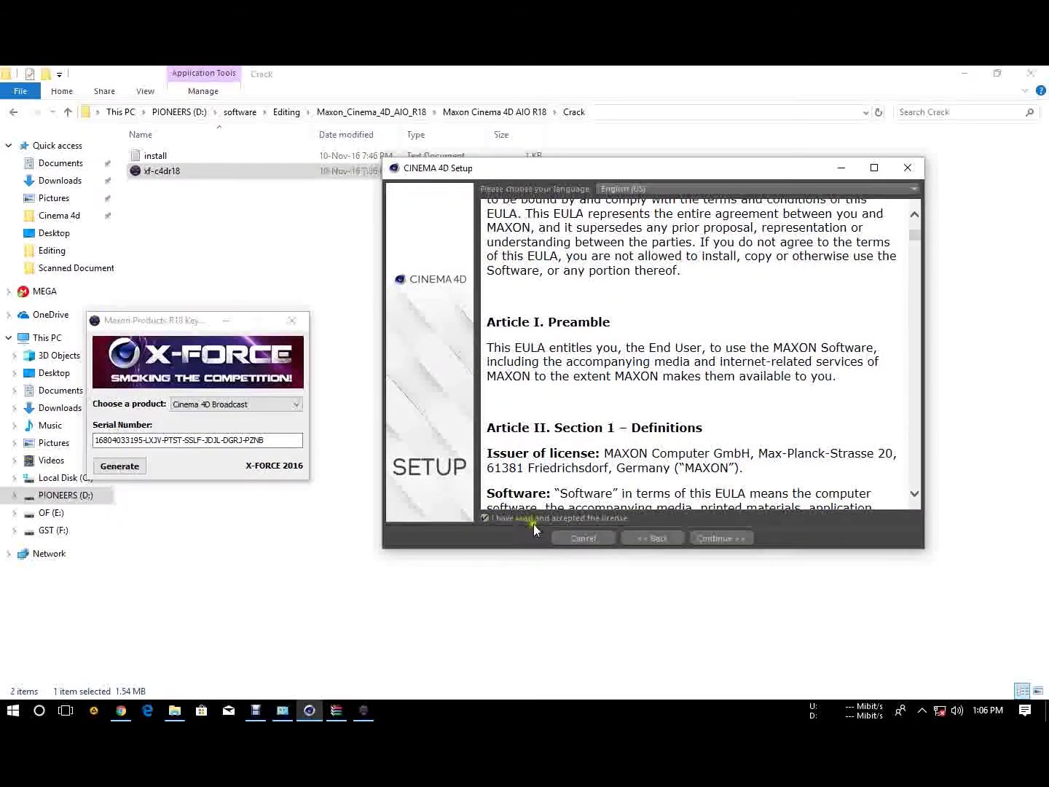
click(718, 540)
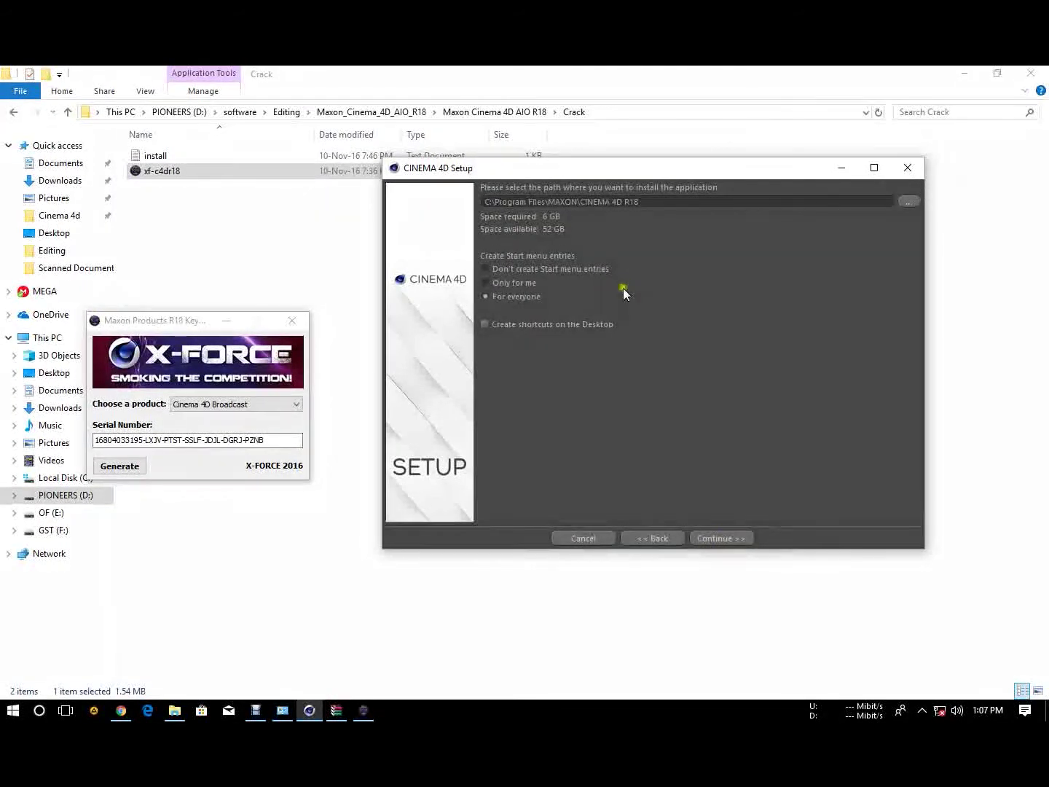
click(728, 538)
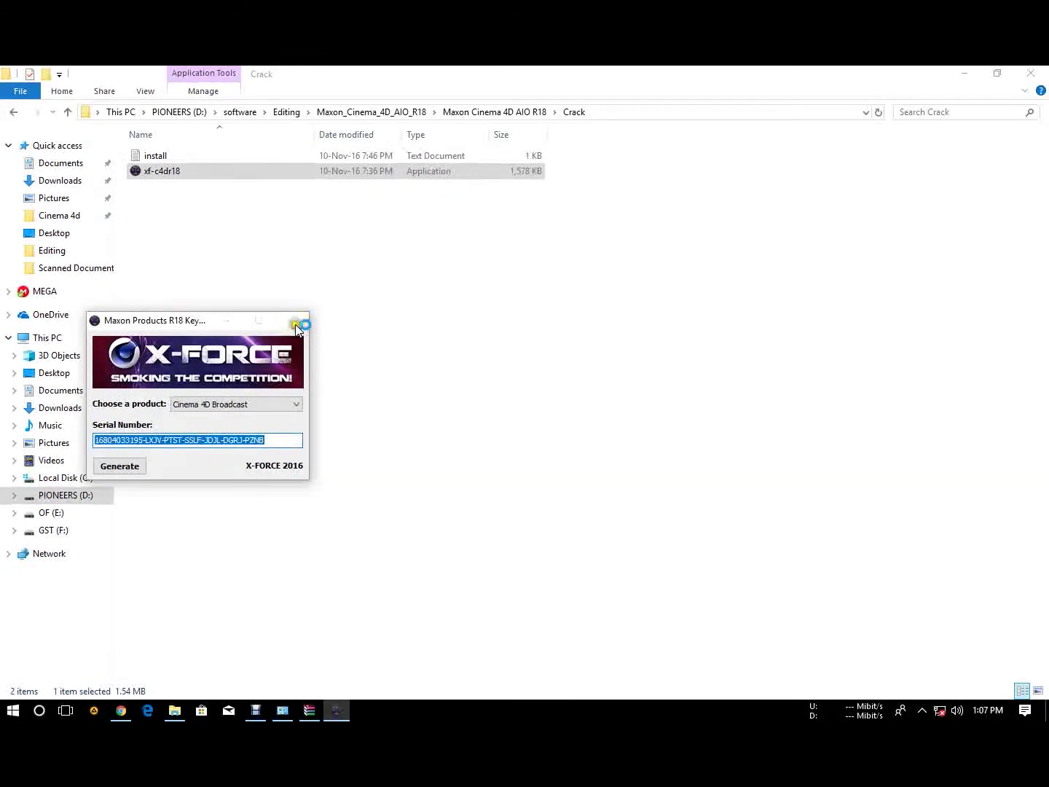
Step: Close the key generator and move the CINEMA 4D Setup window so the files in the Crack folder are uncovered
click(291, 321)
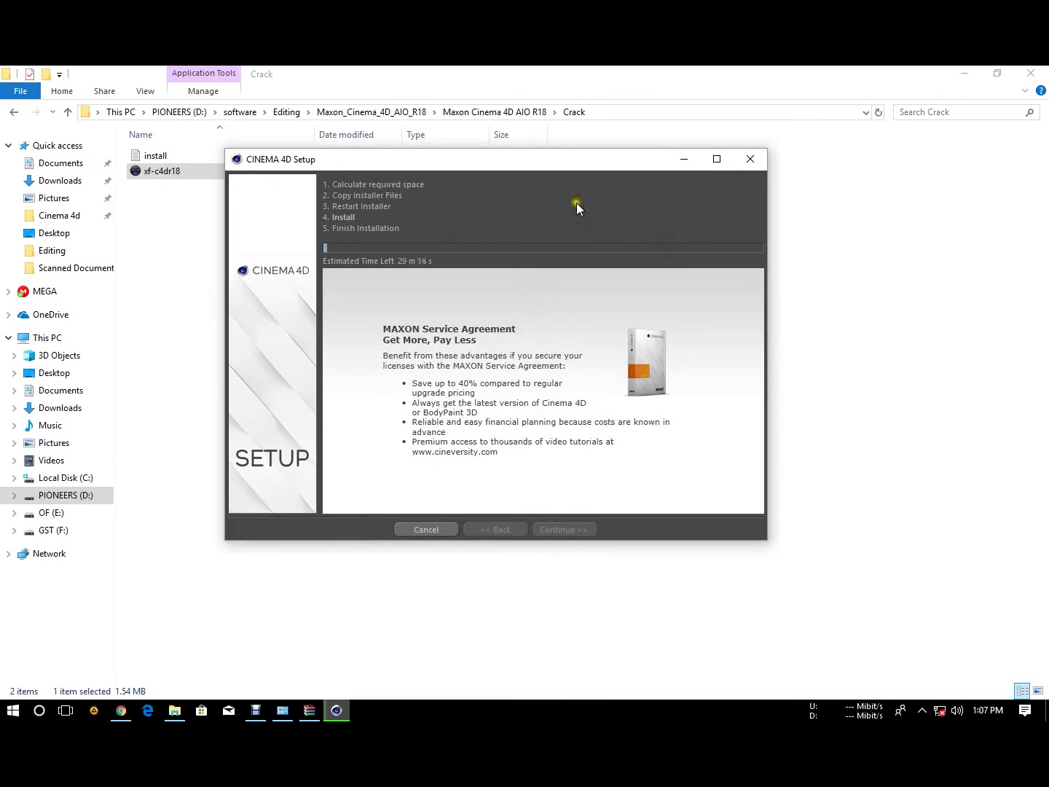
double_click(567, 165)
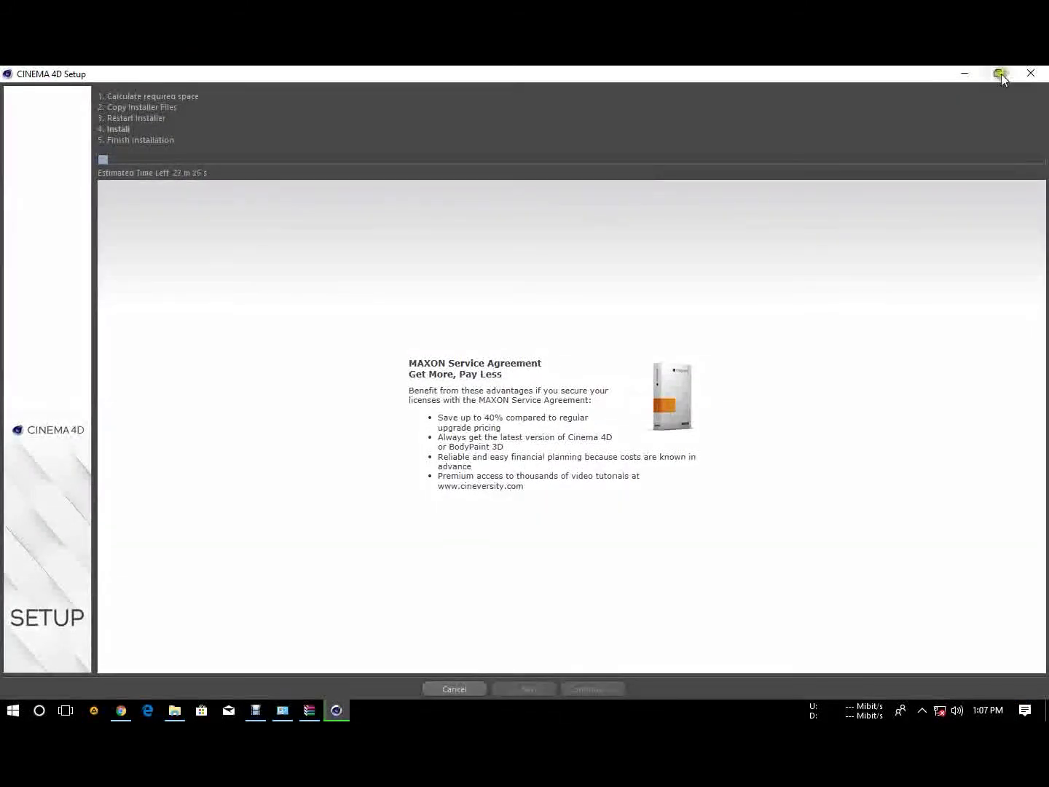
click(1000, 74)
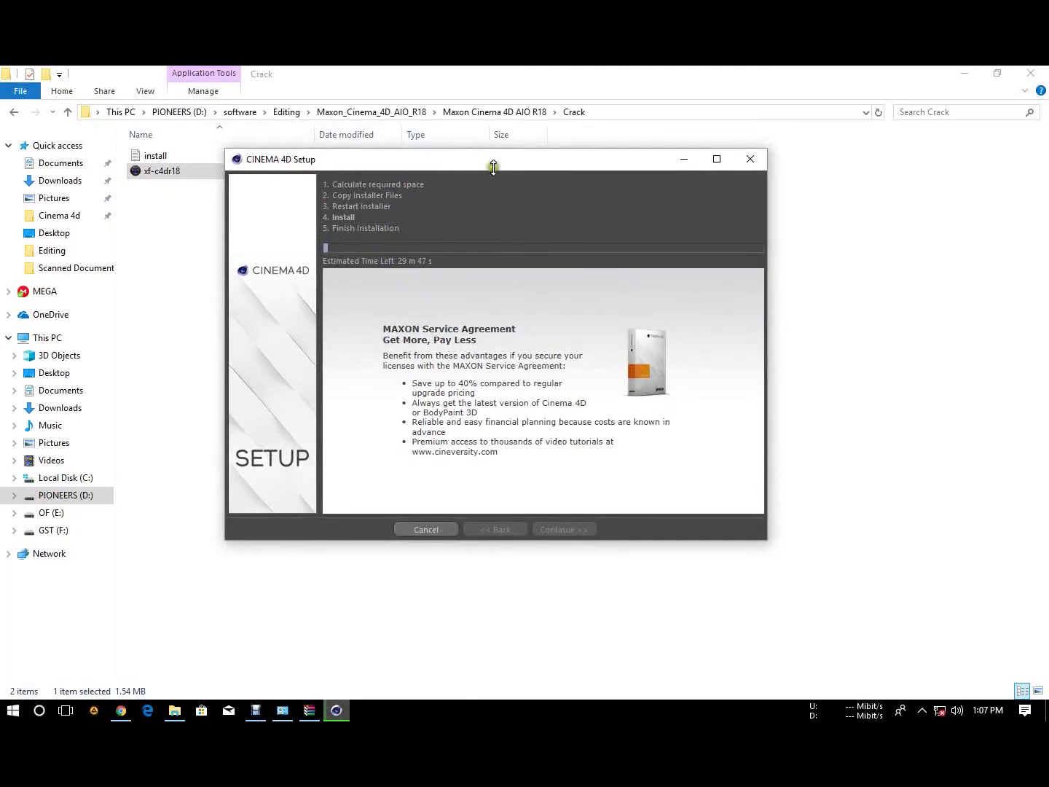
drag(496, 164, 578, 195)
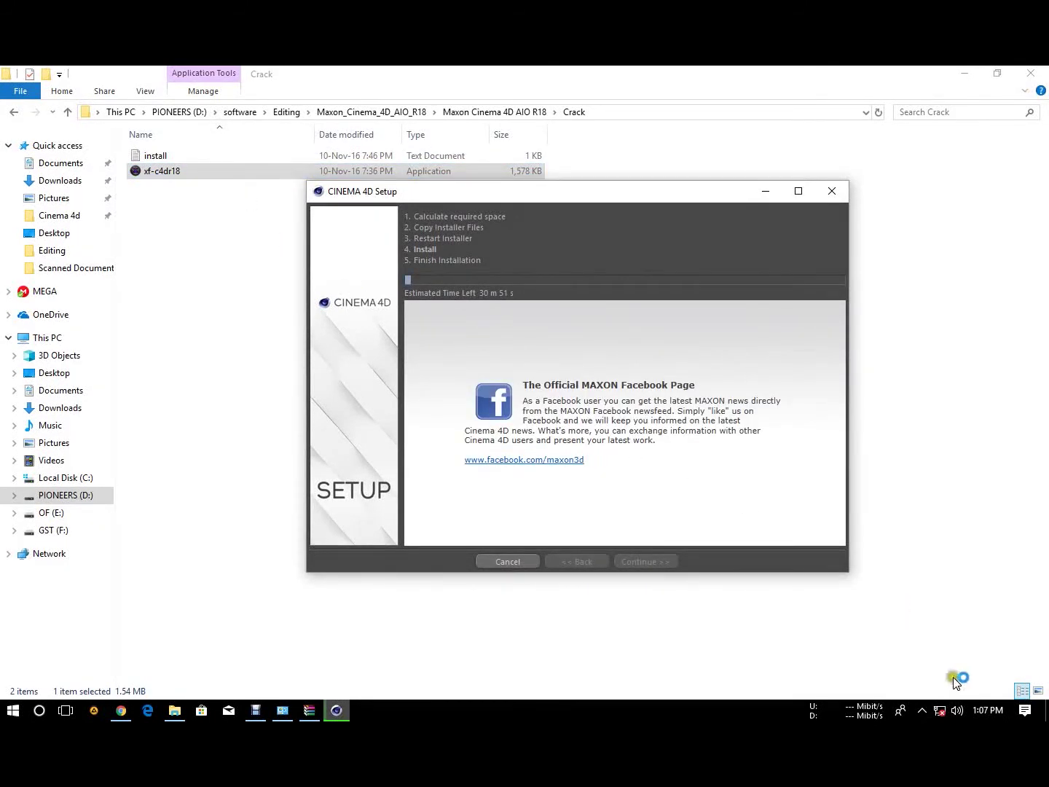
Step: Check the Windows notification about virus protection, then return to the xf-c4dr18 file in the Crack folder
click(1025, 711)
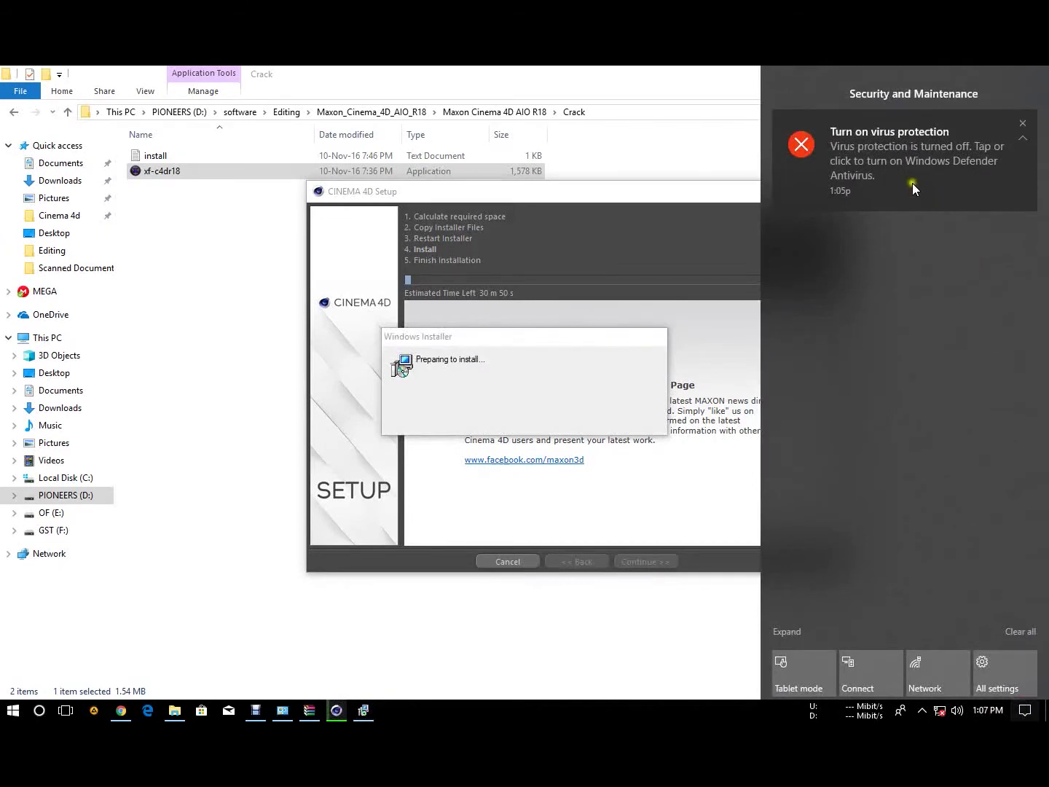
click(924, 157)
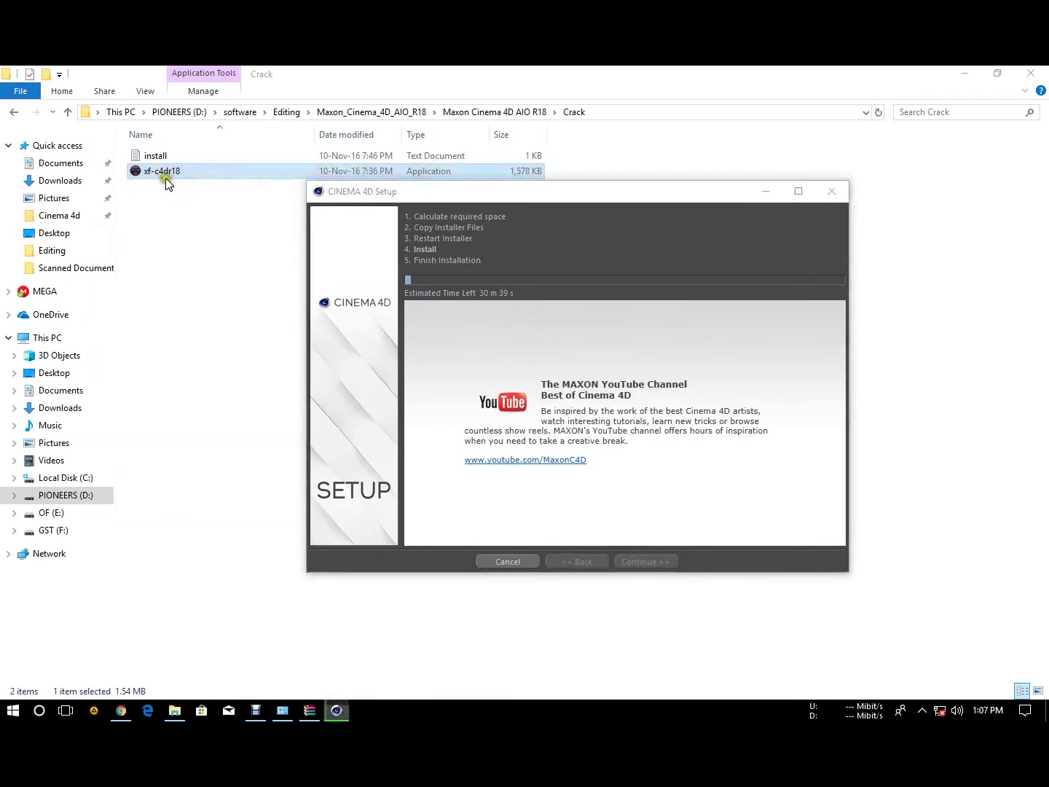
click(261, 169)
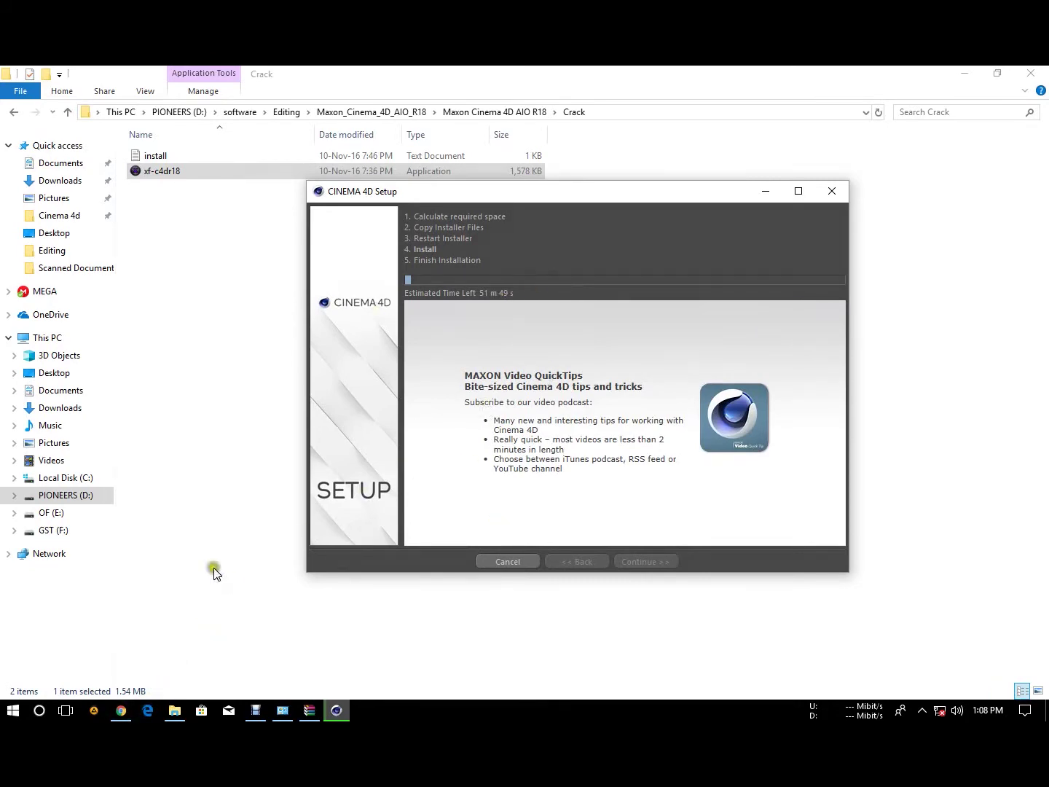
Step: Switch to Chrome and examine the system requirements on the Cinema 4D R18 download page, from operating system to processor
click(122, 711)
scroll(336, 284, up, 2)
scroll(417, 285, up, 5)
scroll(391, 274, down, 4)
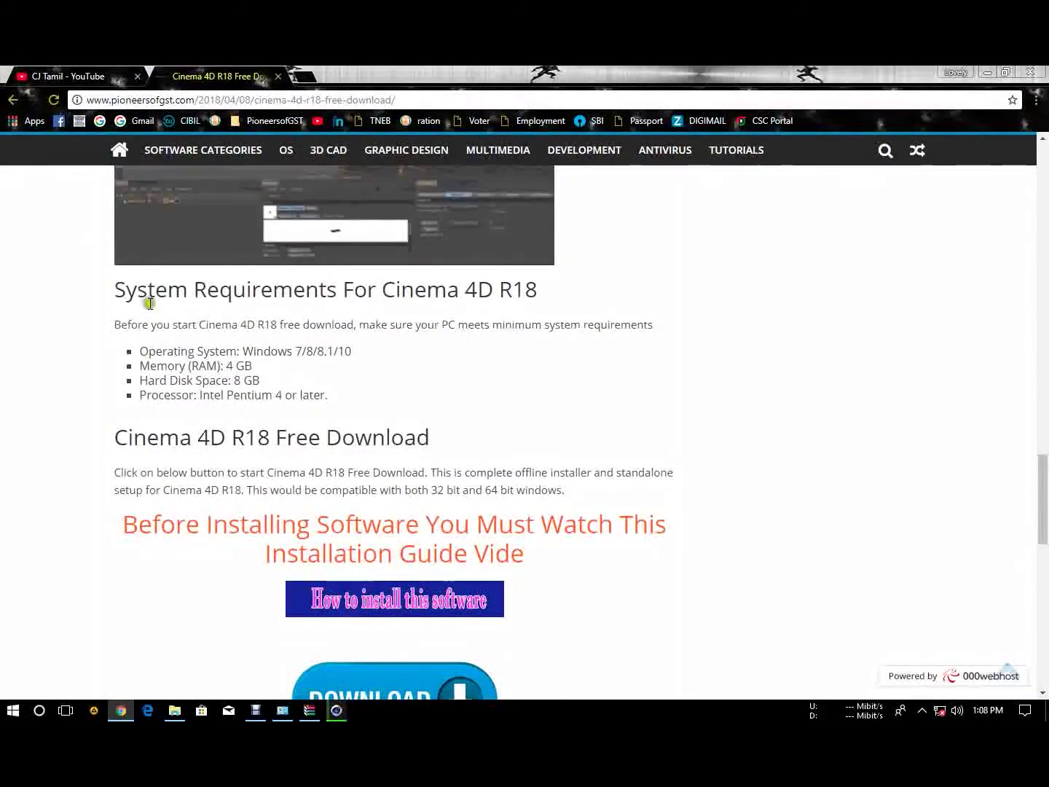
drag(143, 354, 358, 349)
click(339, 347)
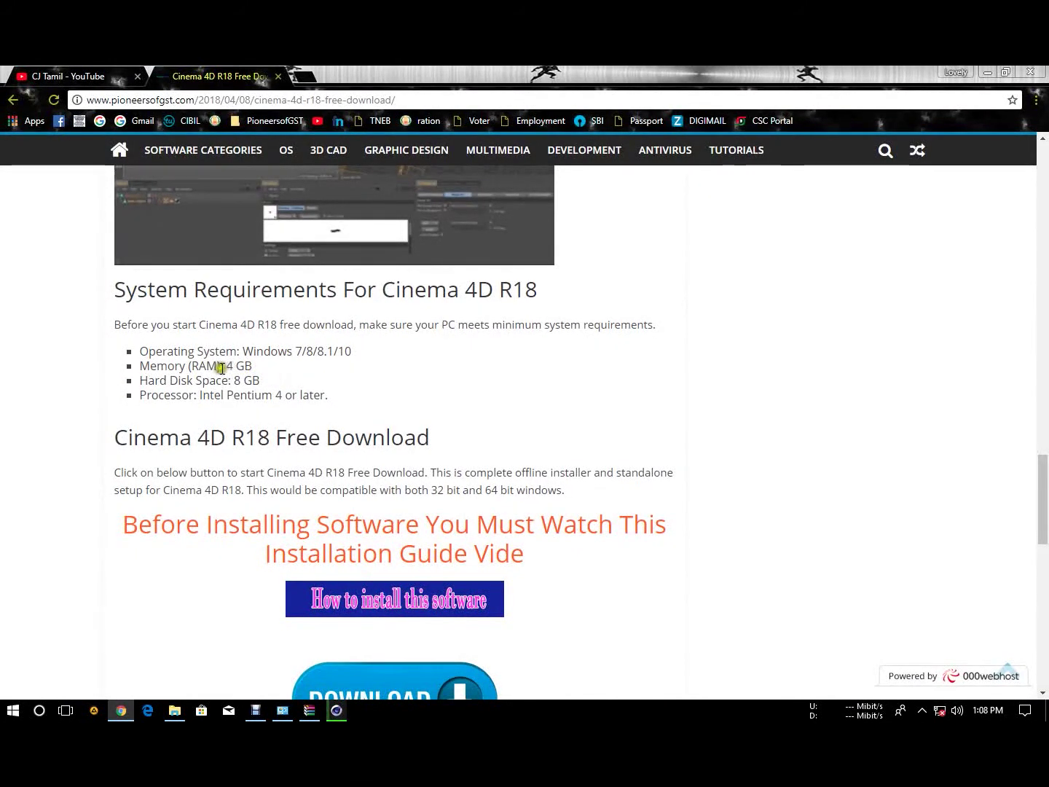
click(251, 365)
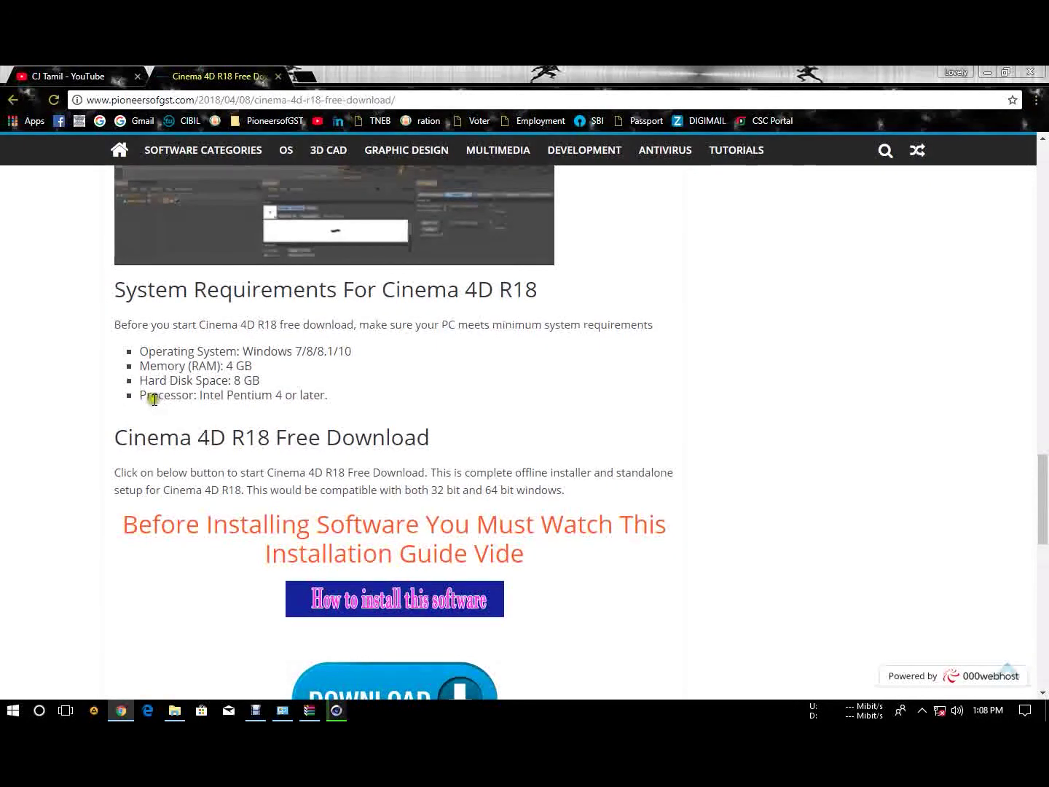
double_click(237, 400)
click(201, 403)
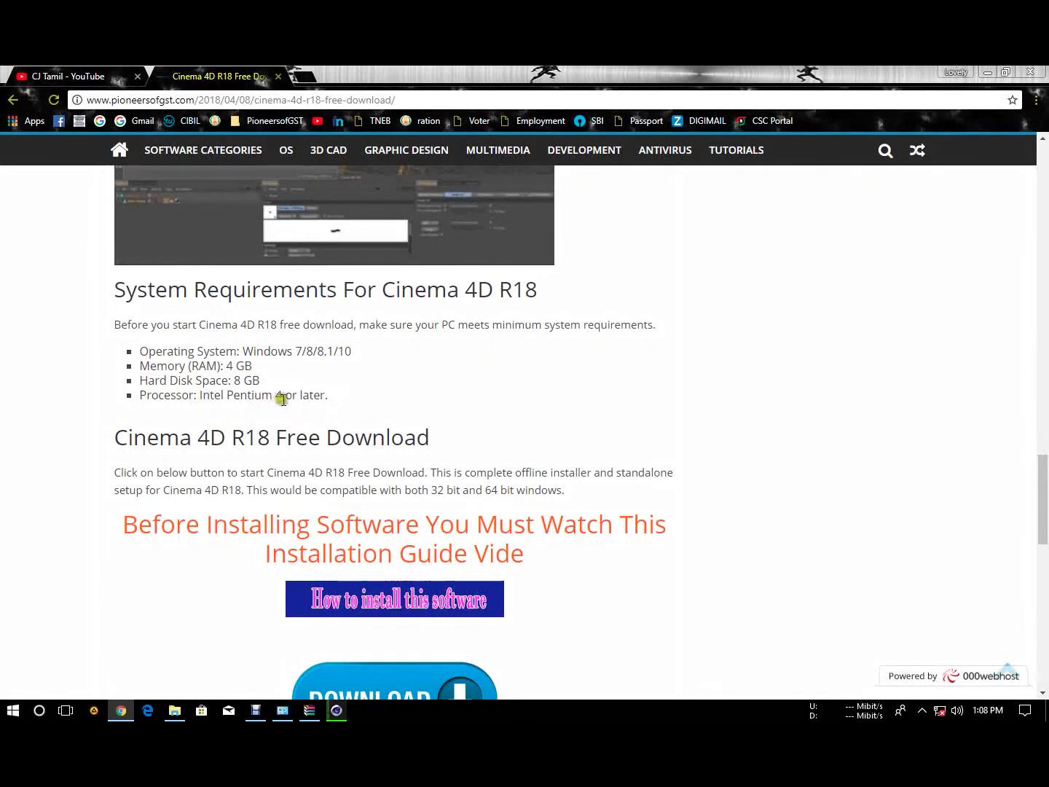
Step: Examine the technical setup details and the feature list of Cinema 4D R18 on the download page
scroll(378, 366, up, 8)
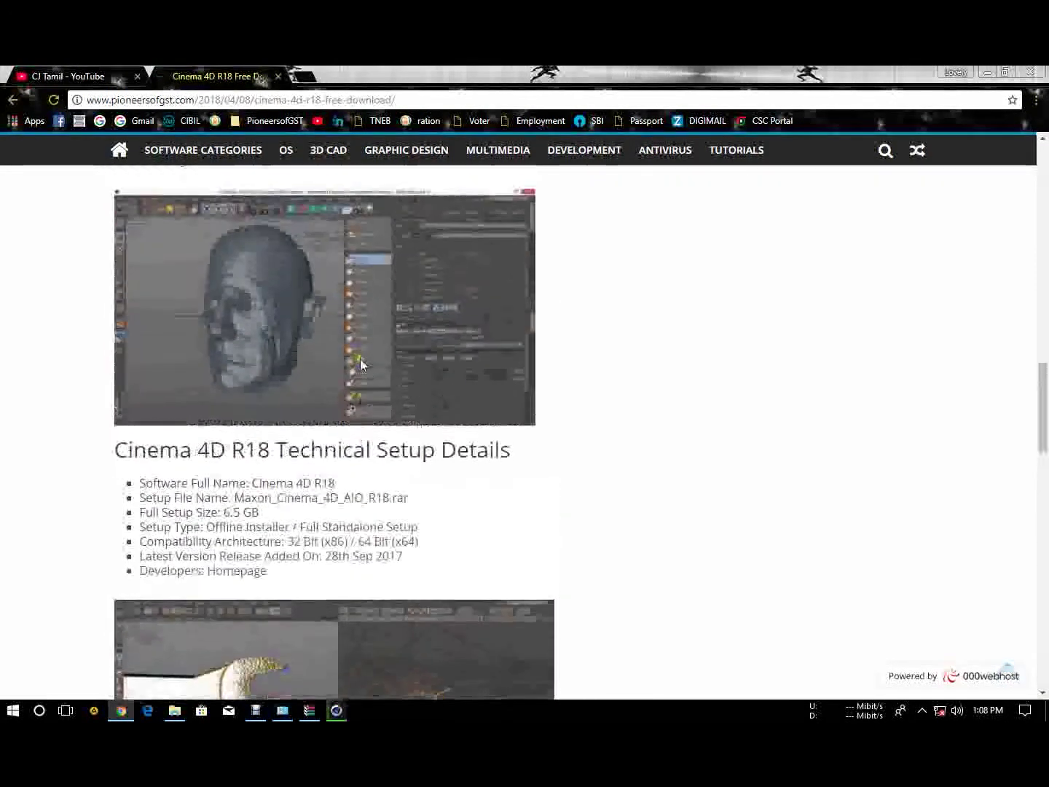
scroll(359, 362, down, 3)
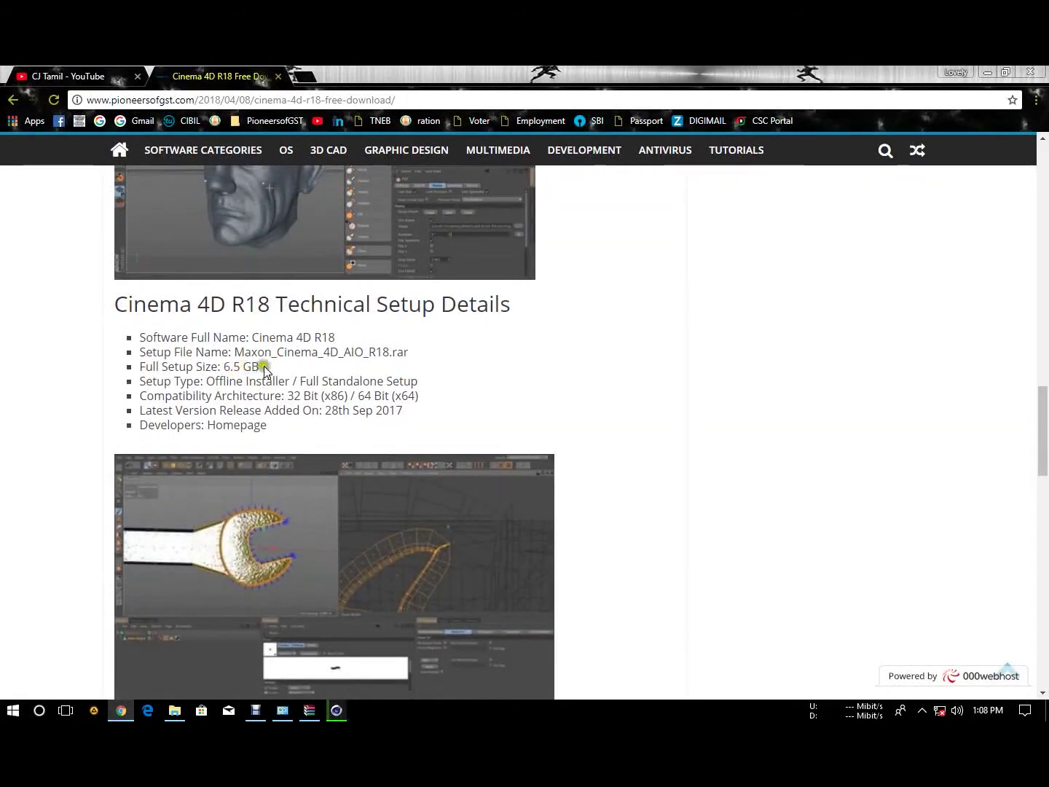
scroll(364, 394, up, 2)
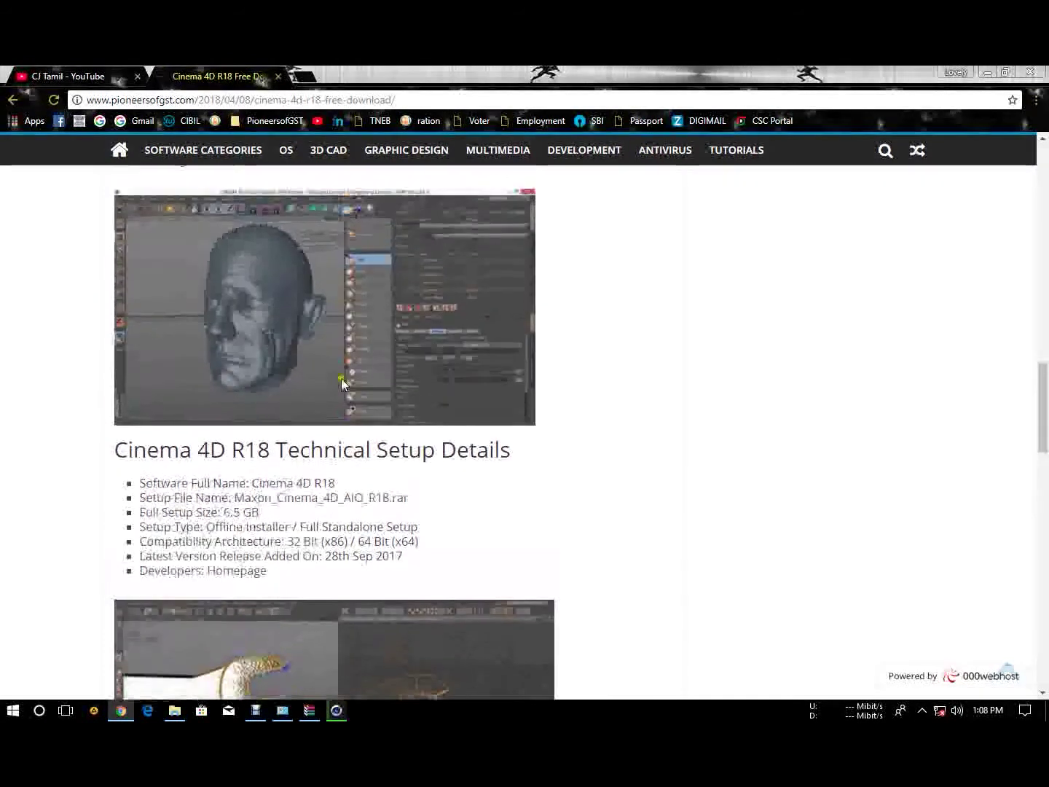
scroll(299, 335, down, 3)
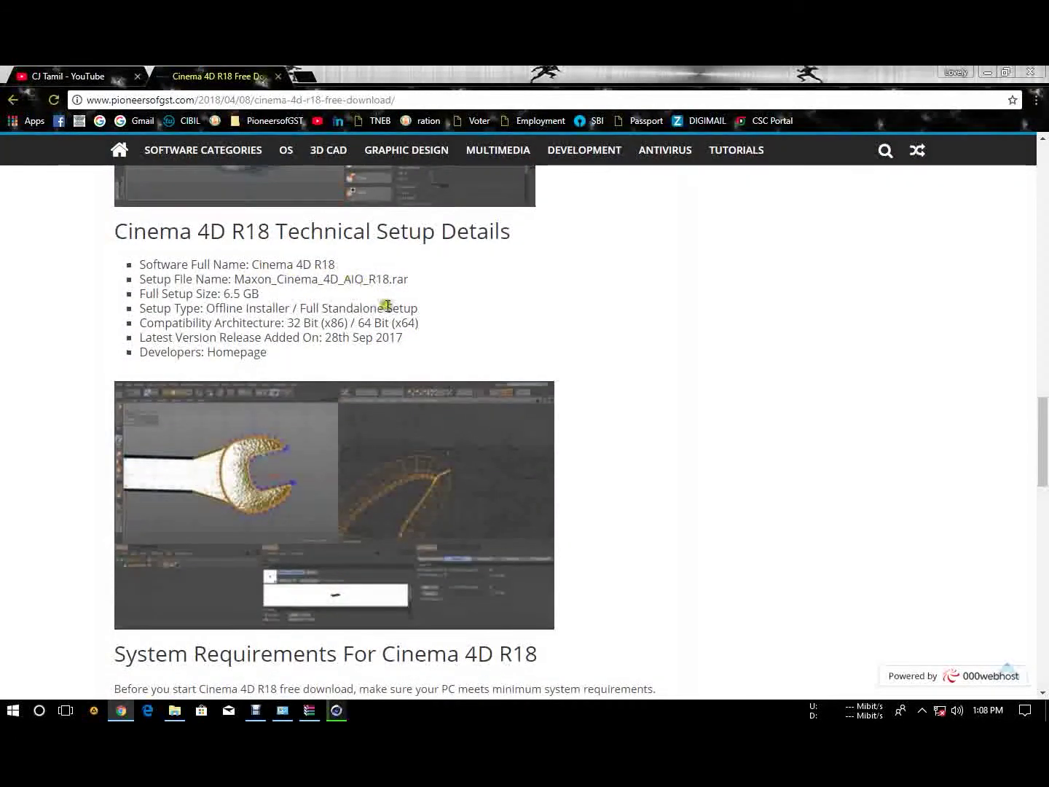
scroll(335, 312, up, 4)
scroll(510, 379, up, 12)
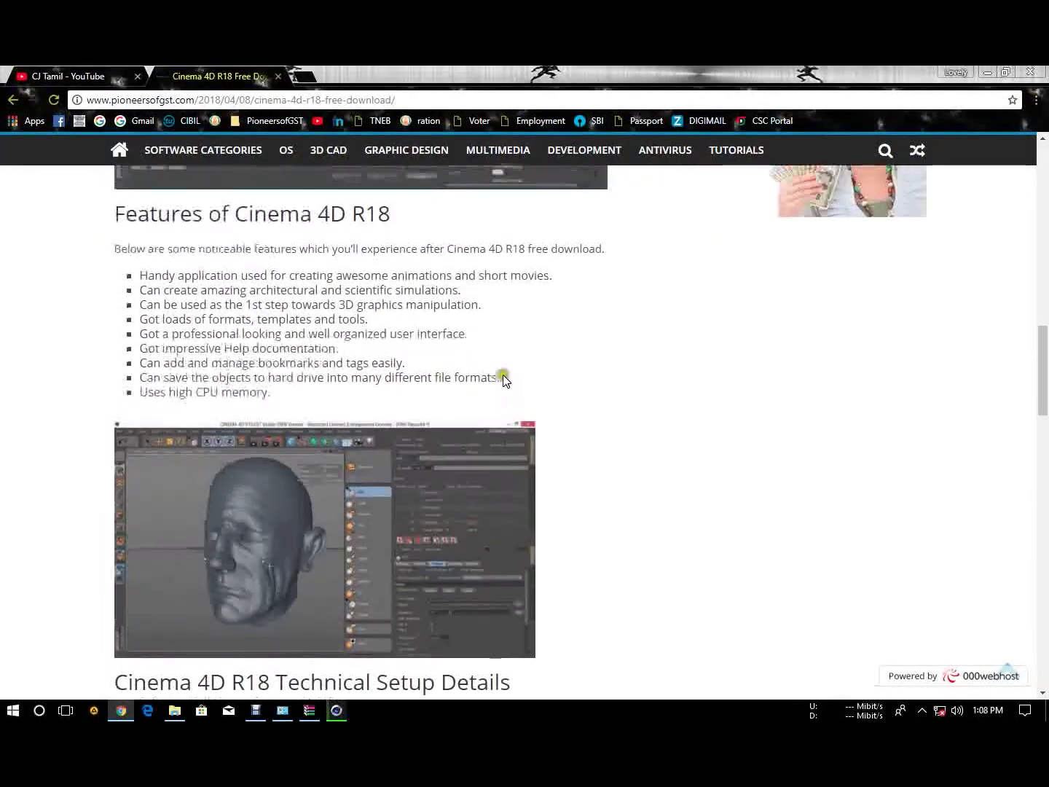
scroll(447, 379, down, 5)
scroll(446, 376, up, 6)
scroll(447, 376, down, 6)
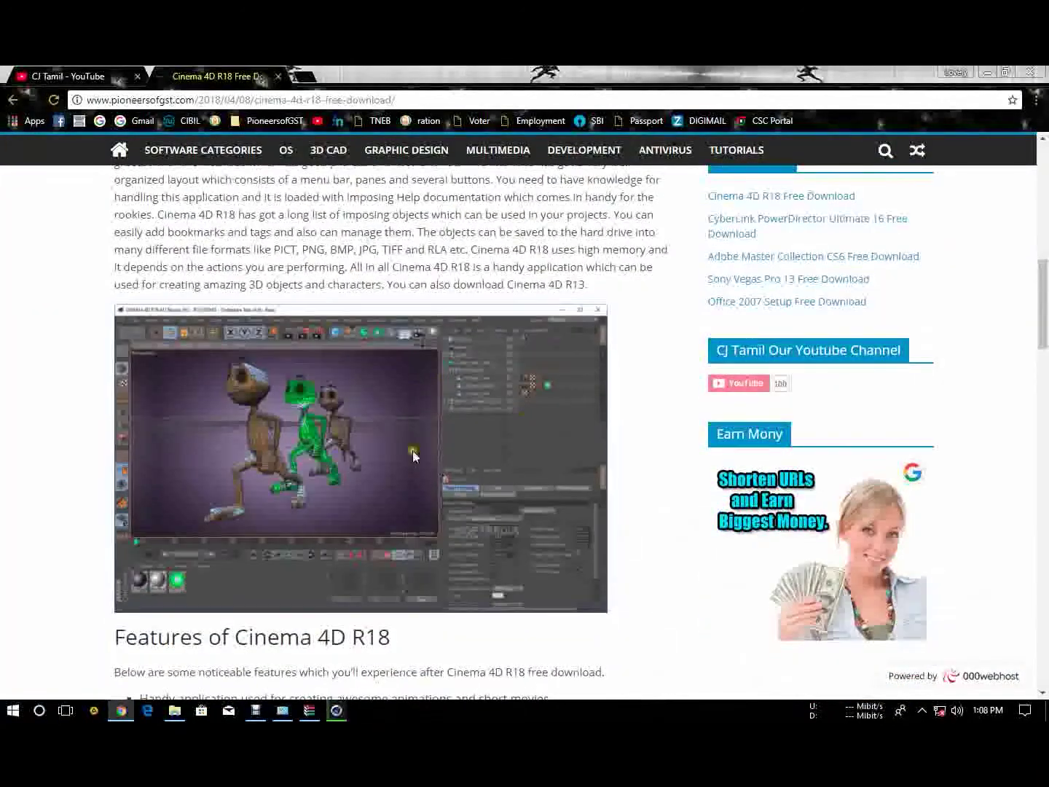
scroll(468, 405, down, 2)
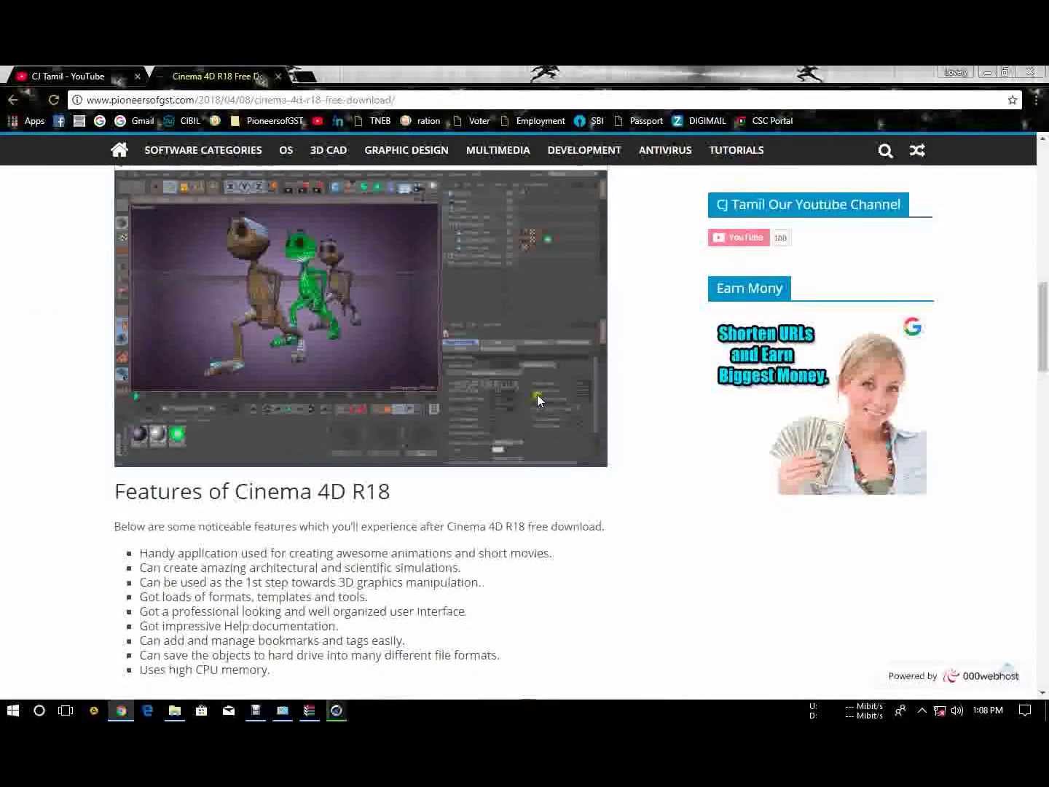
scroll(381, 376, down, 3)
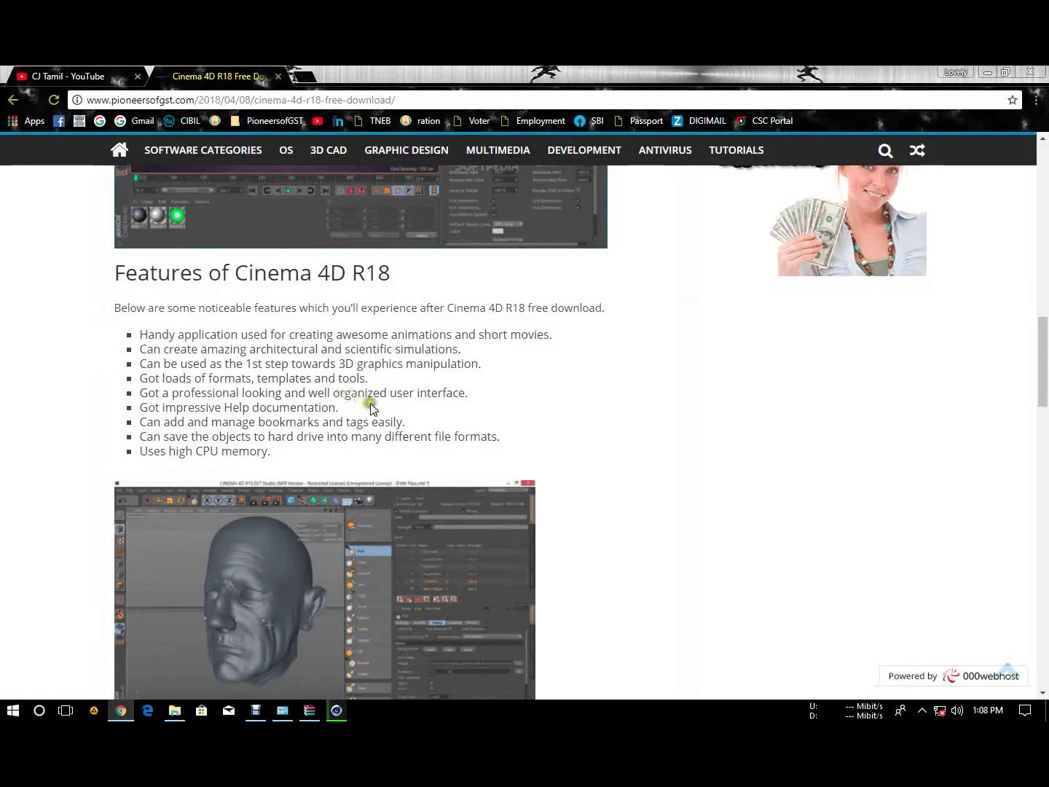
Step: Review the page's system requirements and download section, then return to the CINEMA 4D Setup window
scroll(362, 404, down, 3)
scroll(357, 399, down, 6)
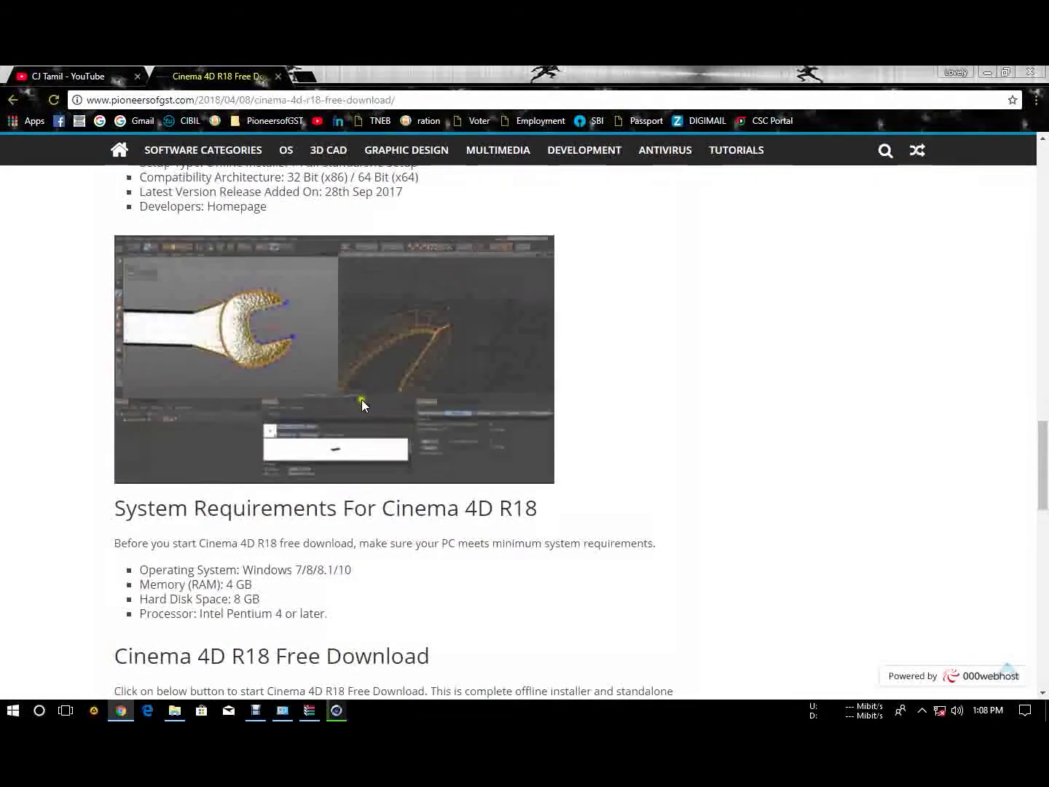
scroll(361, 400, down, 3)
scroll(318, 419, down, 4)
scroll(401, 490, up, 3)
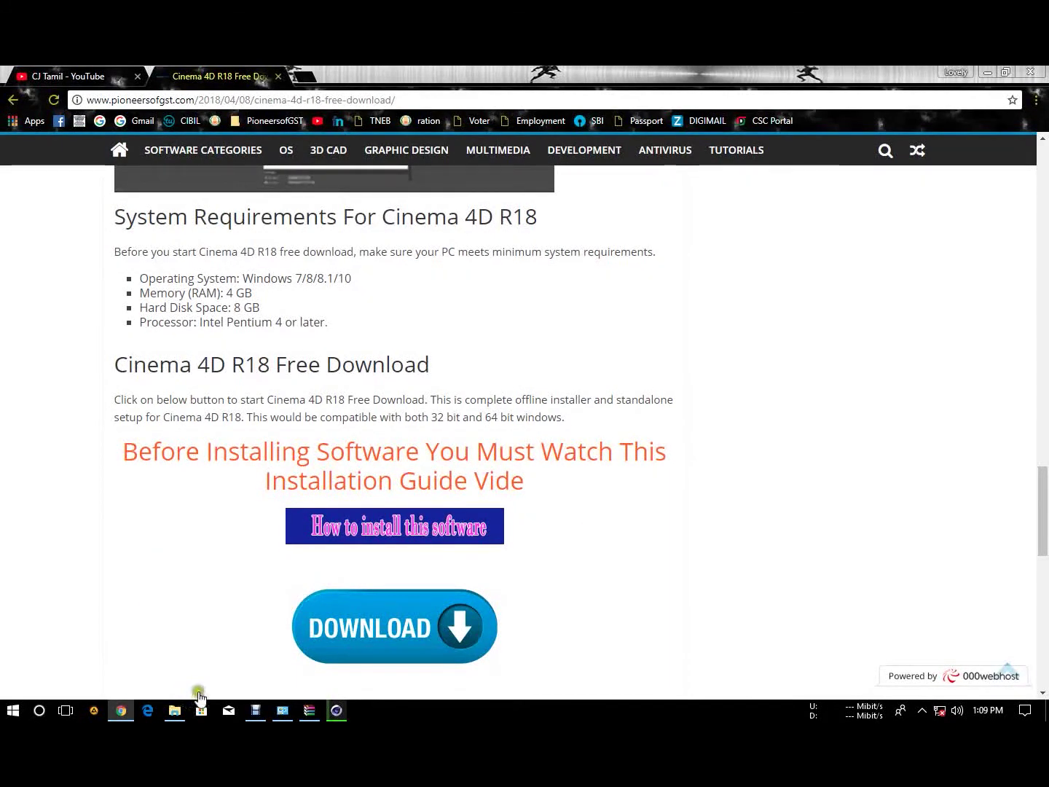
click(121, 711)
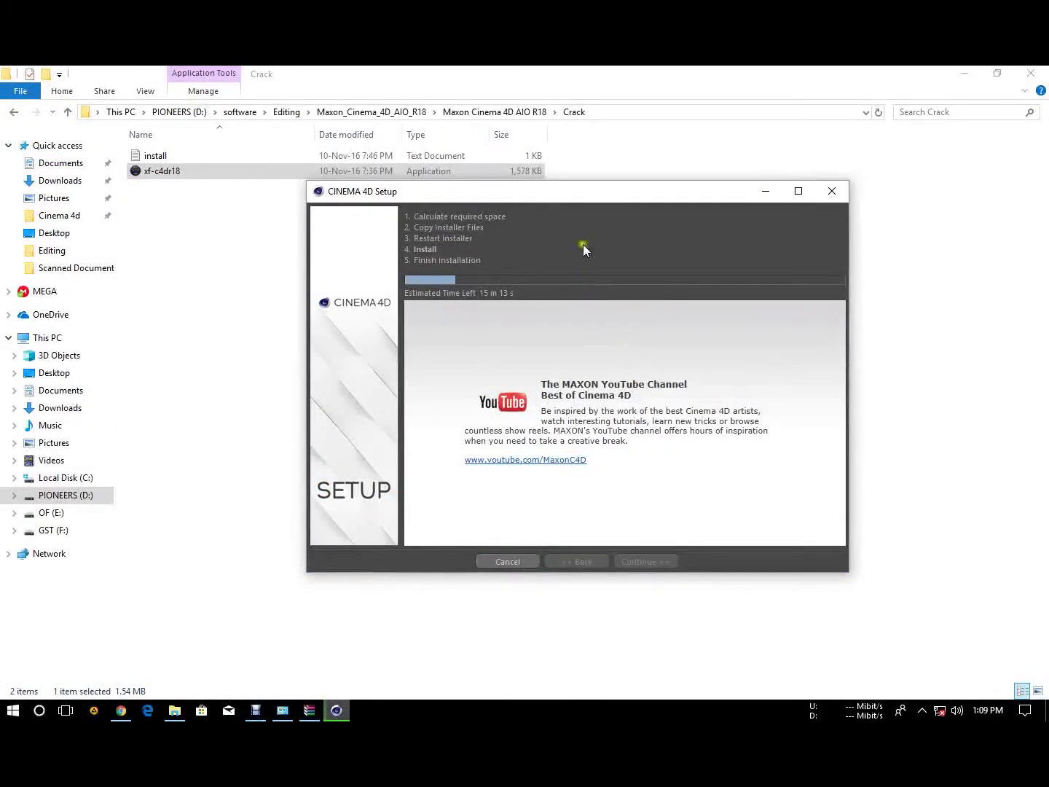